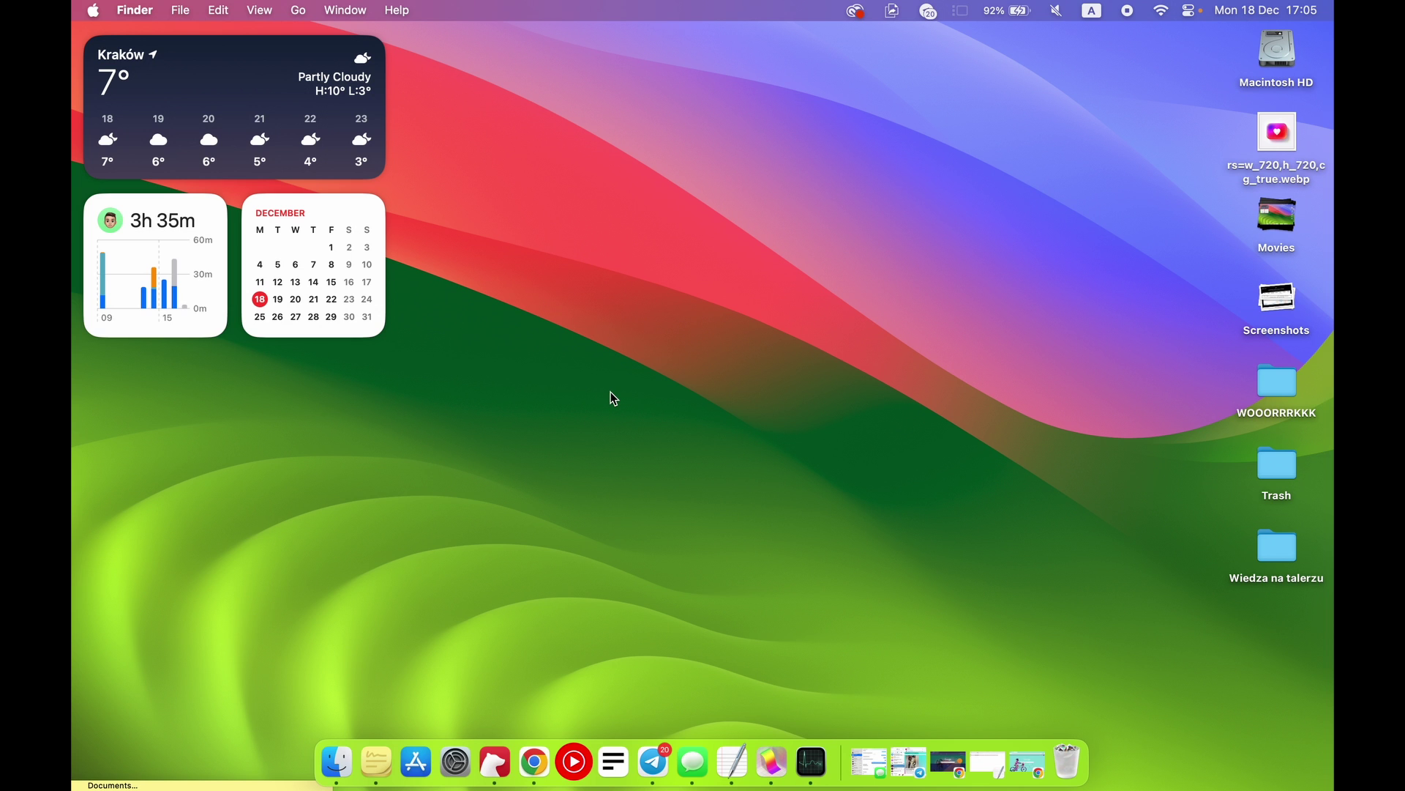
- Show the Mission Control overview using the top-left hot corner and return to the desktop
key("ctrl+Up")
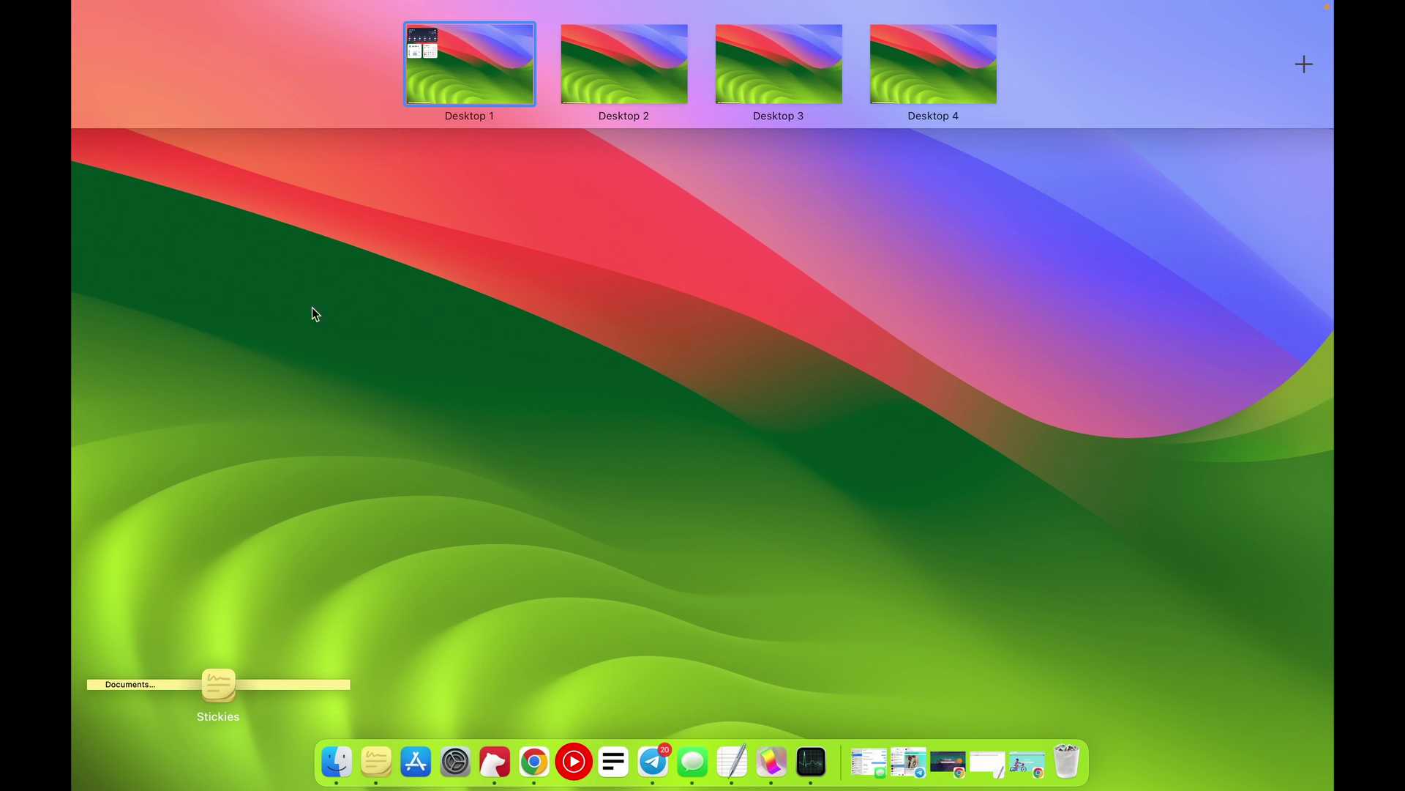
mouse_move(72, 1)
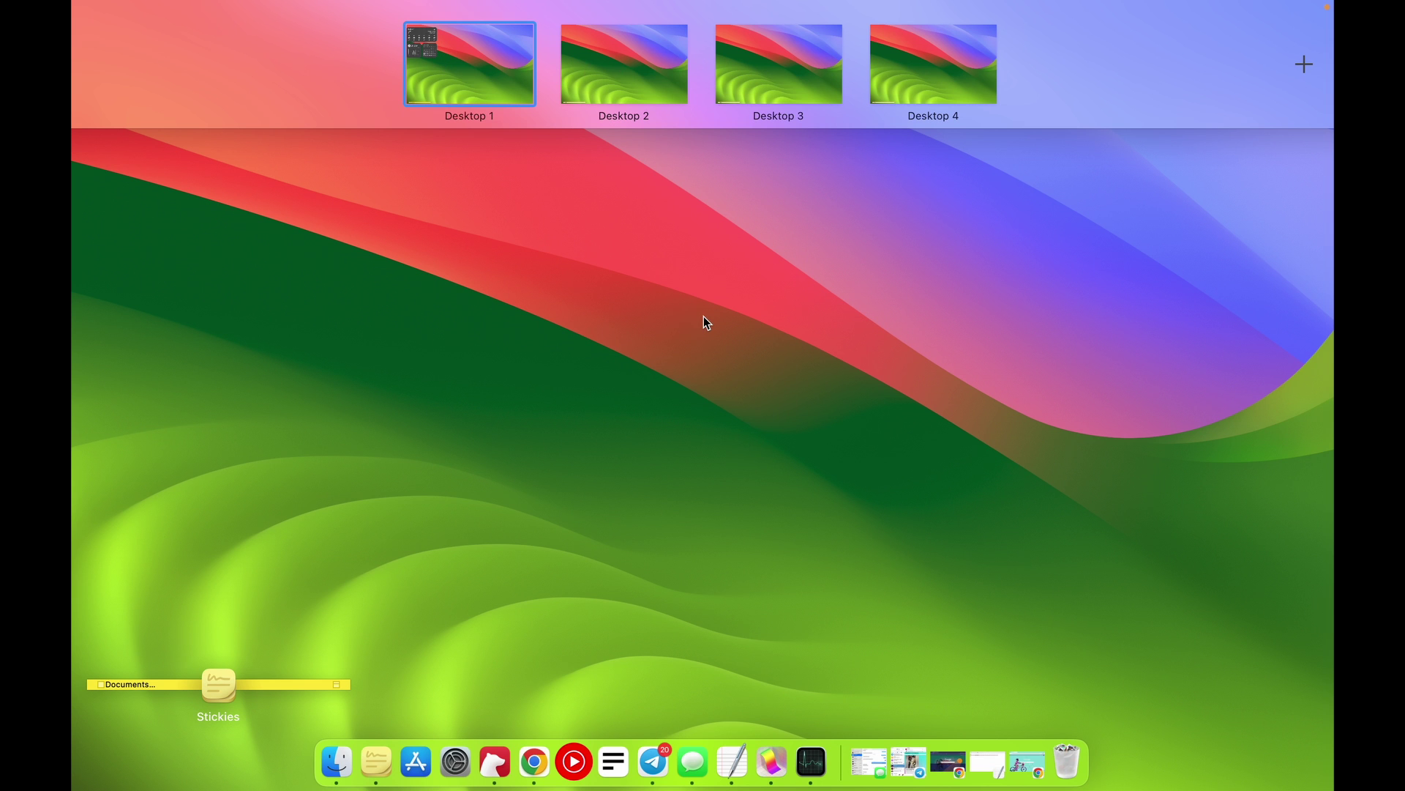
key("ctrl+Up")
key("ctrl+Up")
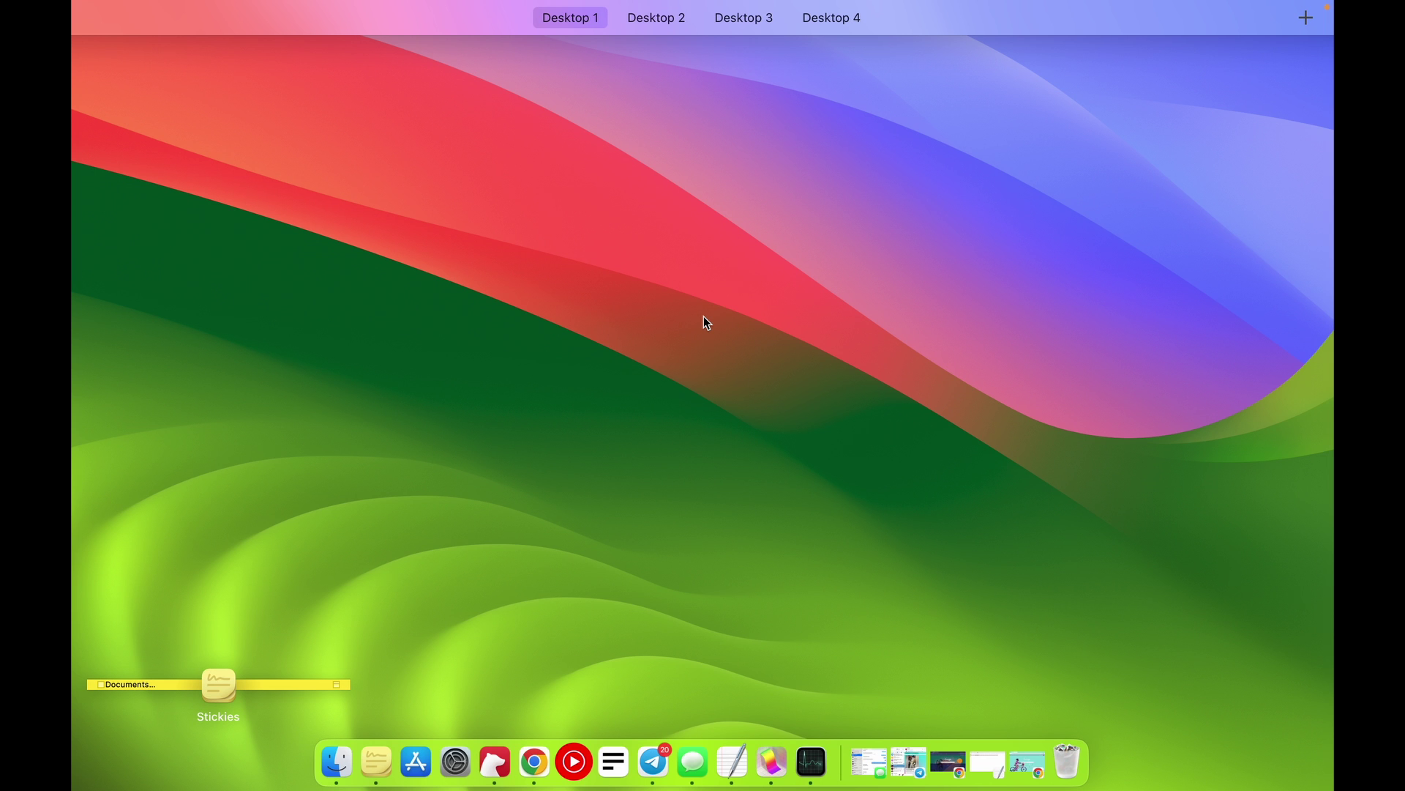
key("ctrl+Up")
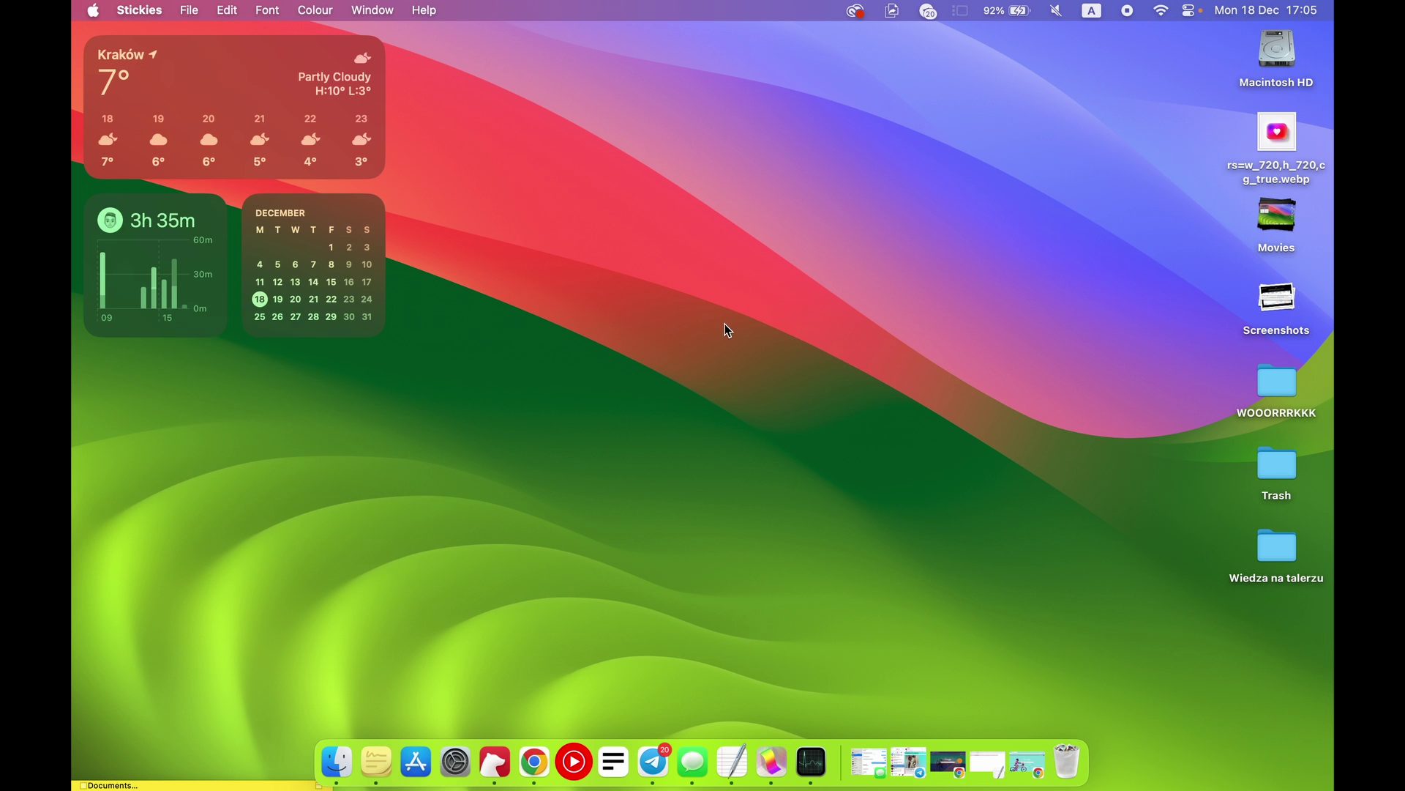
- Open Launchpad from the bottom-left hot corner, browse its app pages and close it
mouse_move(72, 789)
left_click(100, 726)
key("F4")
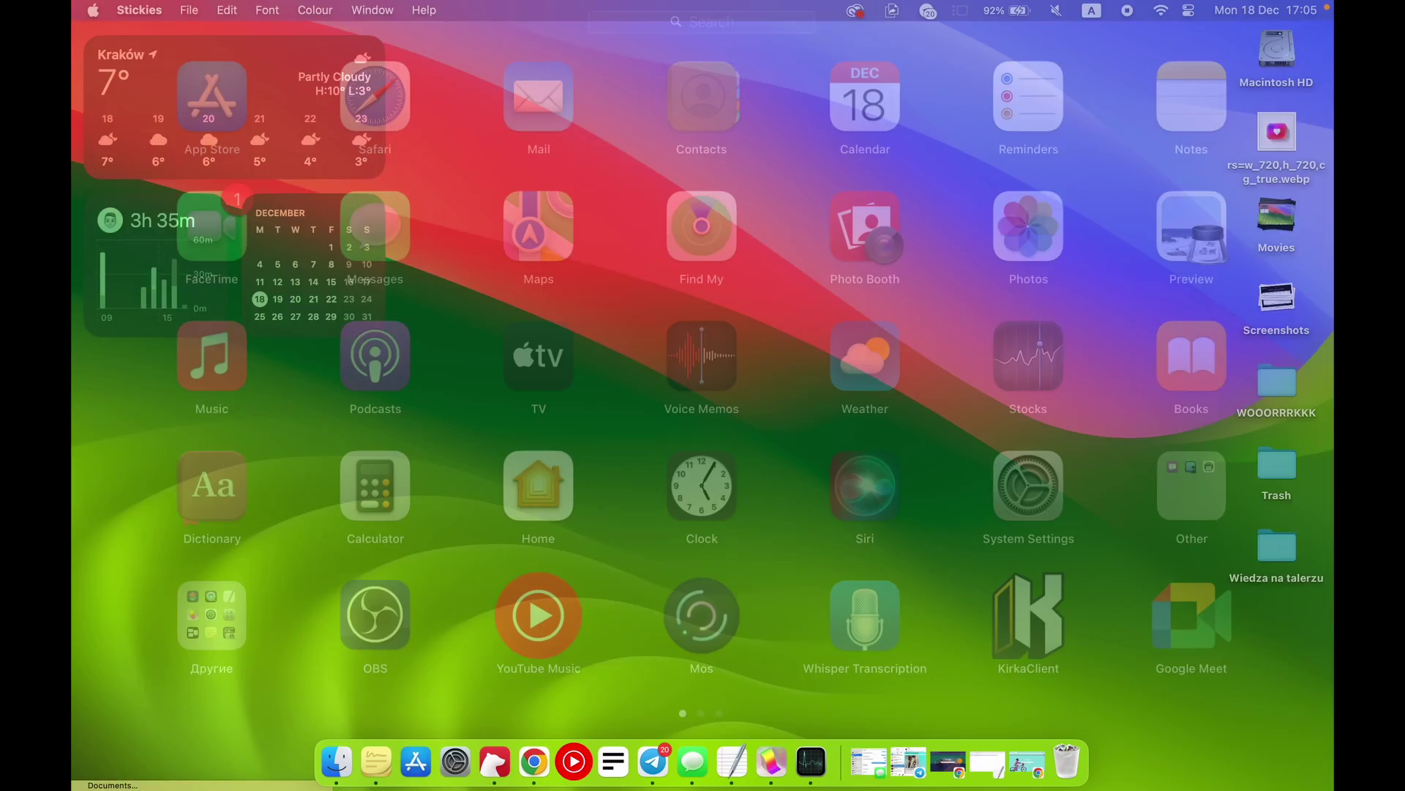
scroll(841, 658, "down", 2)
scroll(842, 658, "right", 3)
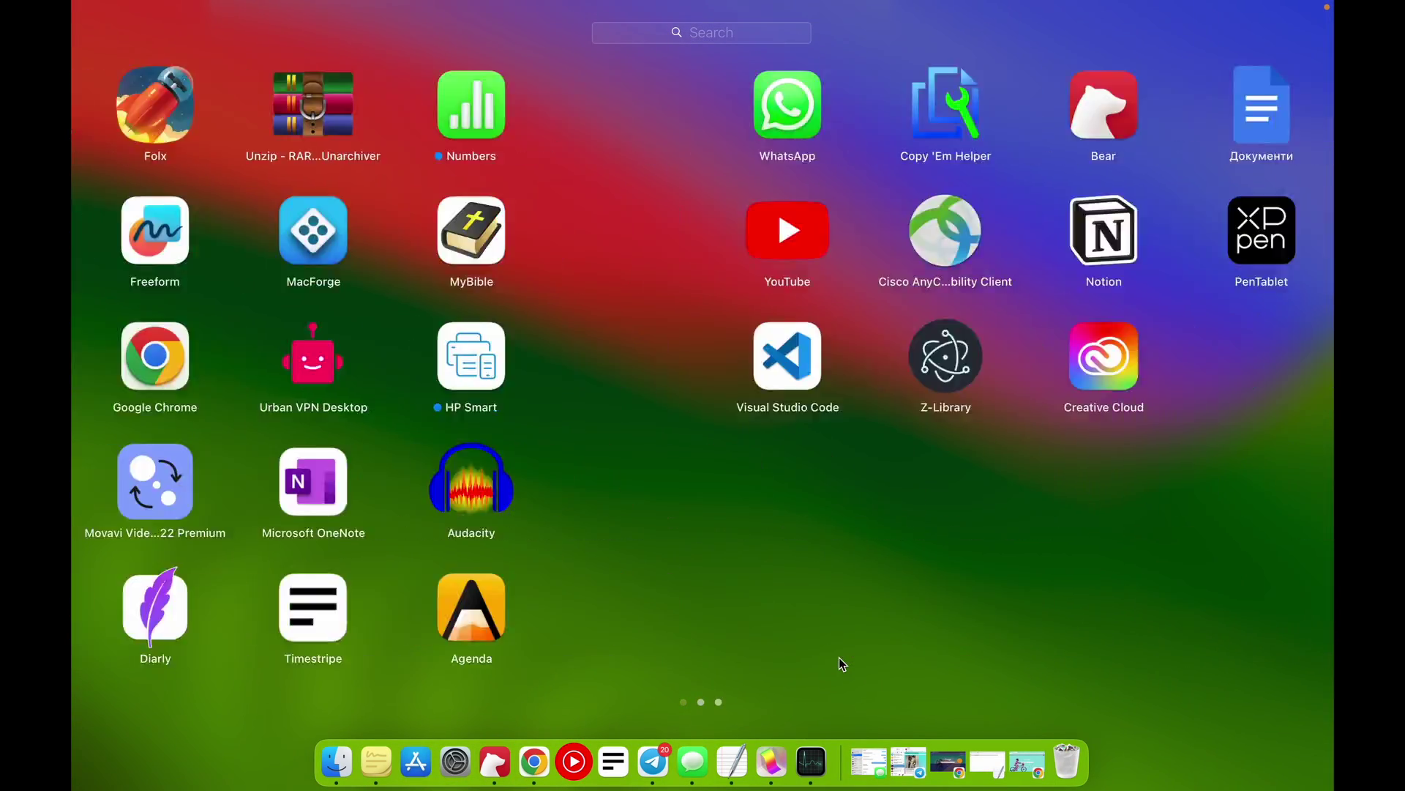
mouse_move(72, 790)
left_click(897, 578)
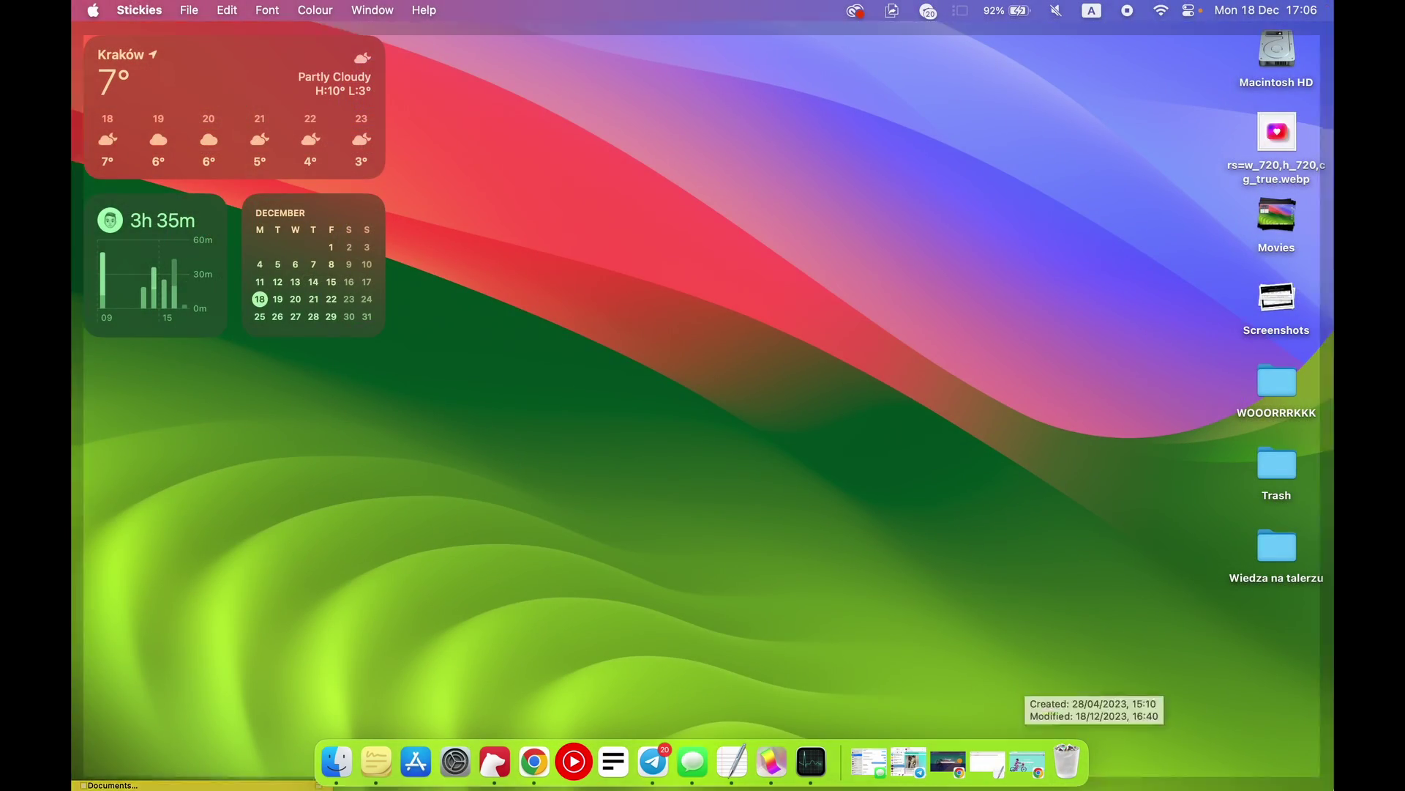
- Try the other hot corners by revealing the desktop and Notification Centre, restoring the normal view after each
mouse_move(1333, 789)
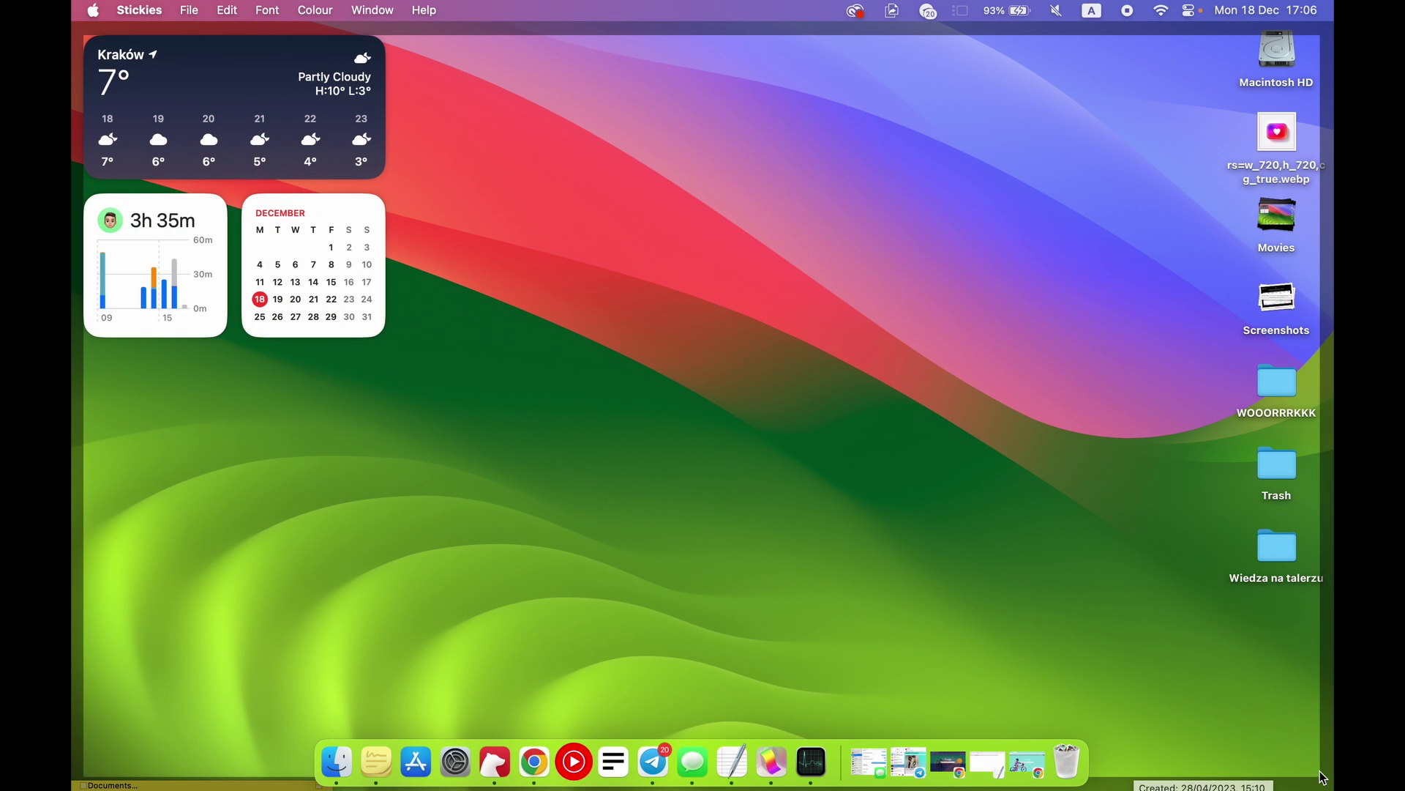
left_click(1087, 601)
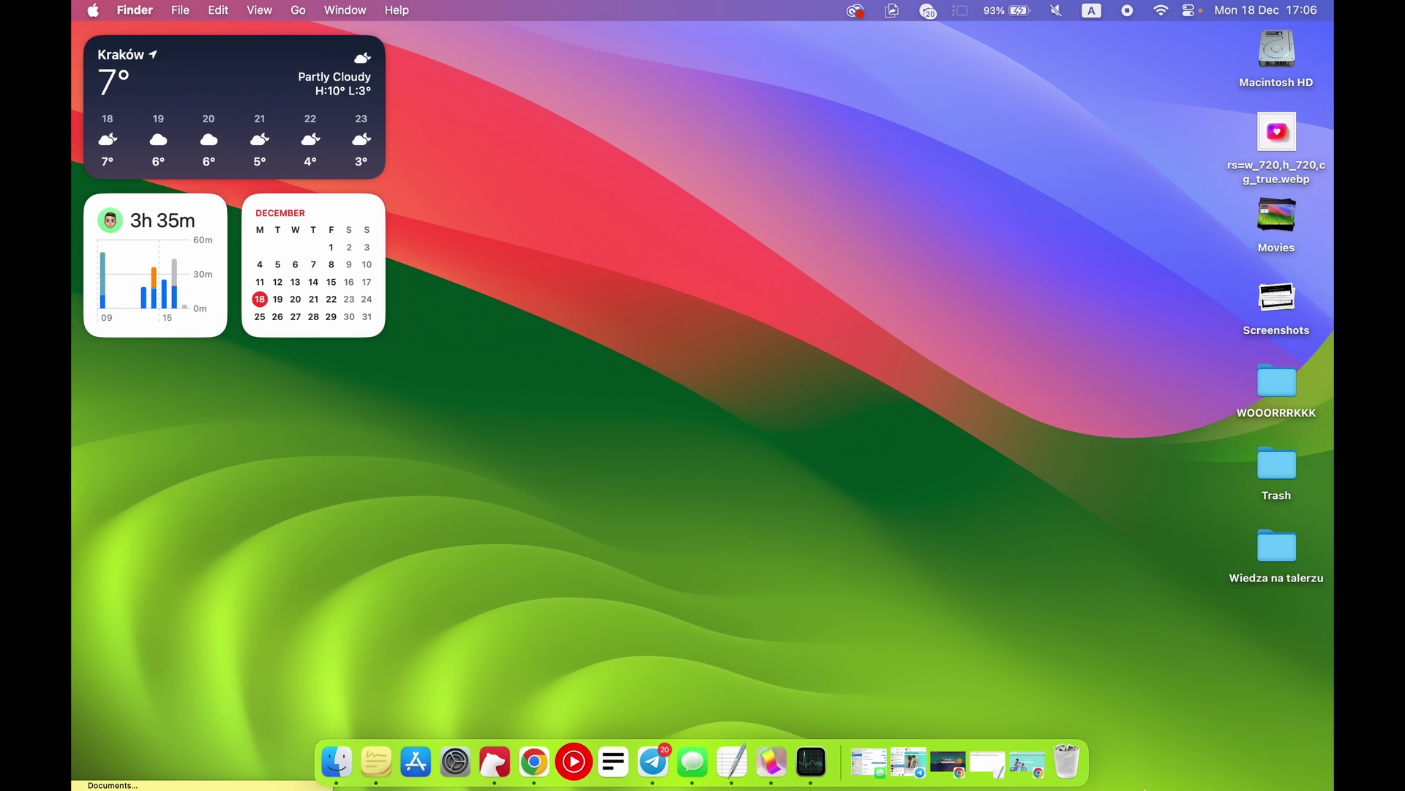
mouse_move(71, 789)
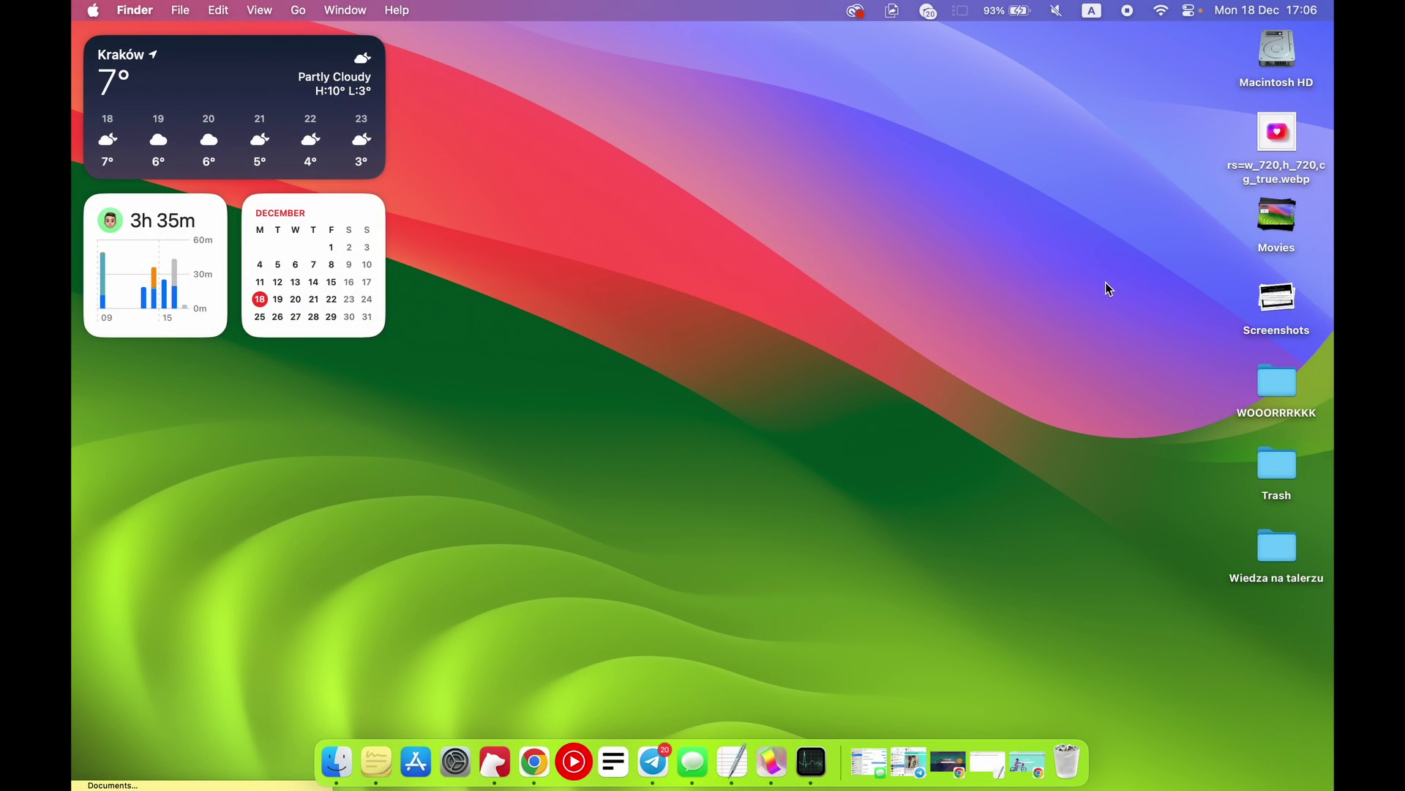
mouse_move(1333, 1)
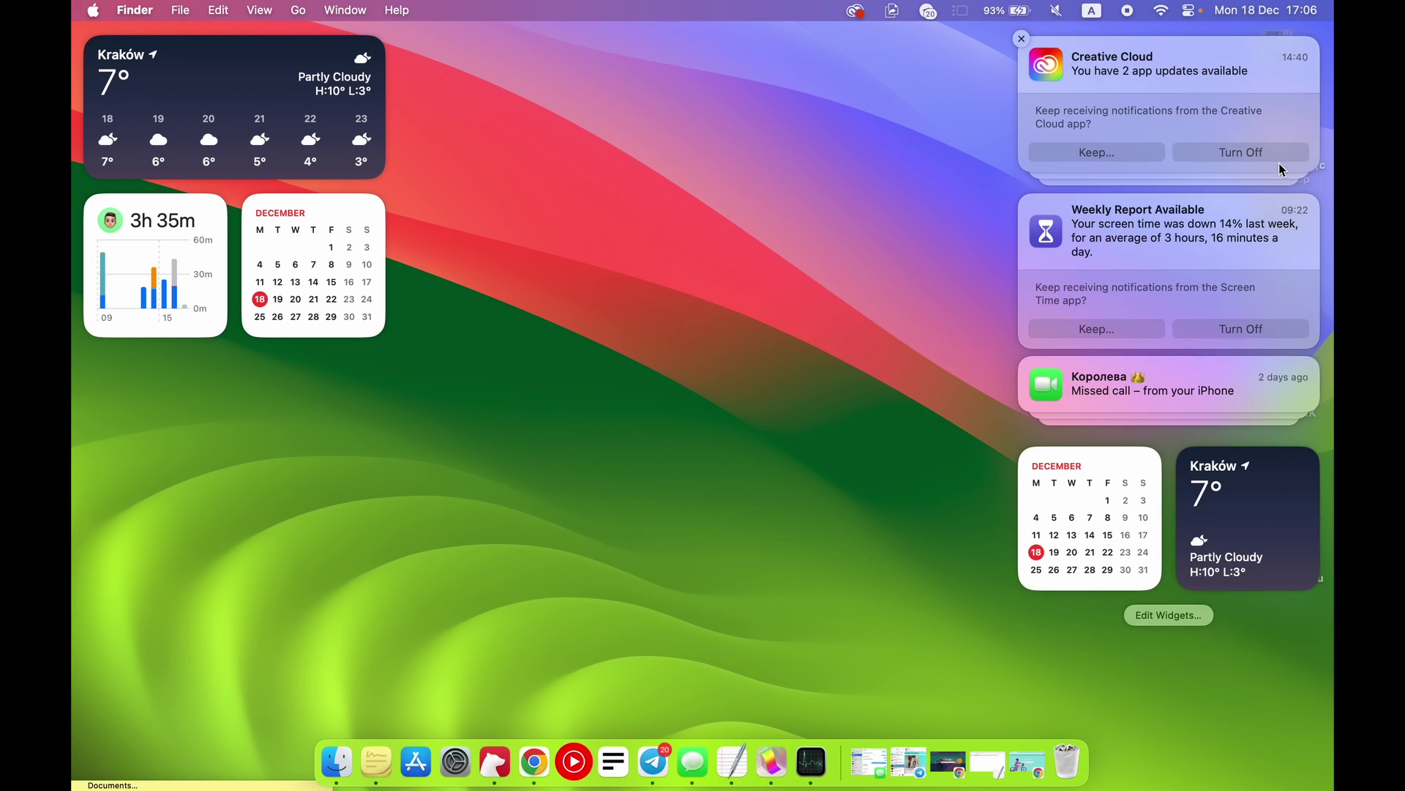
left_click(908, 439)
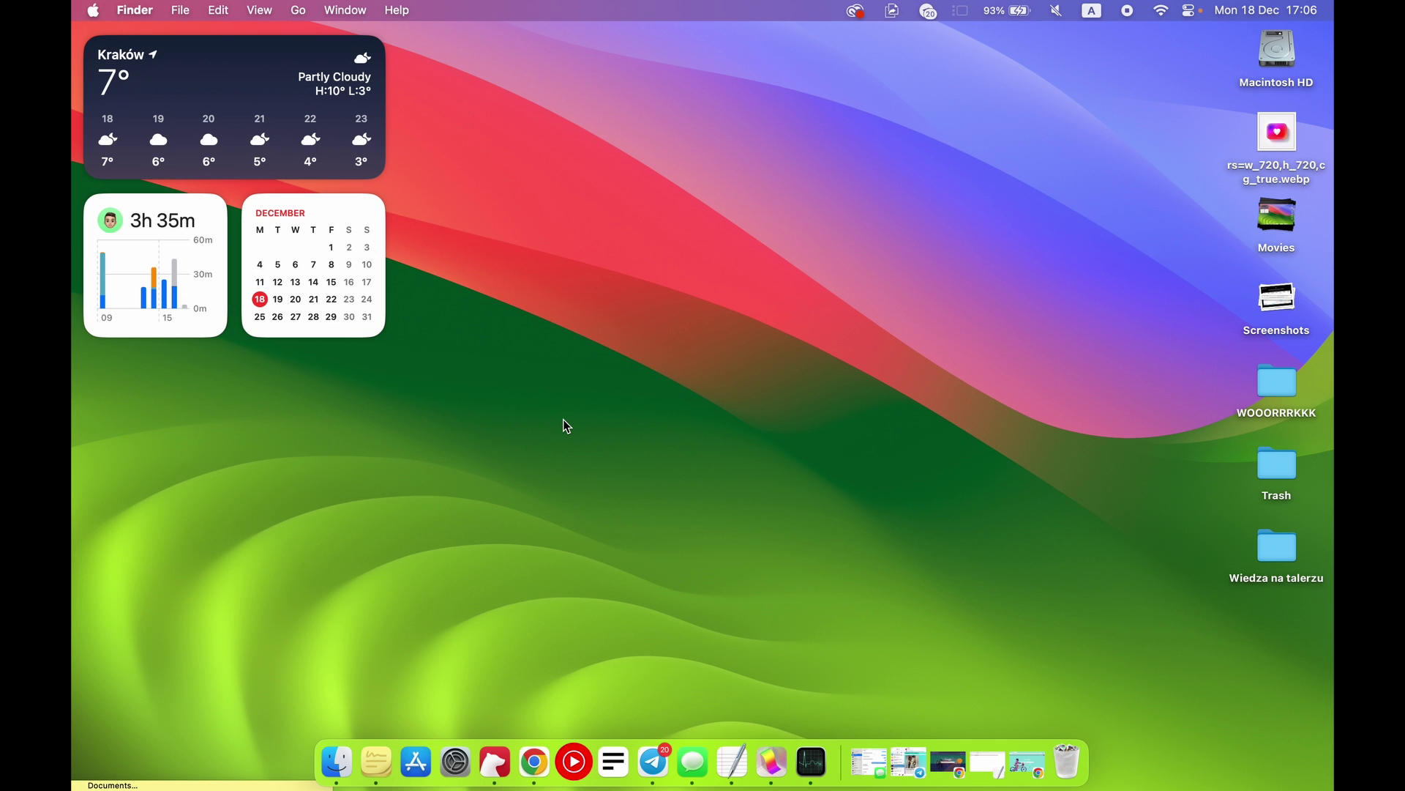
- Open the Hot Corners configuration in the Desktop & Dock section of System Settings
left_click(452, 764)
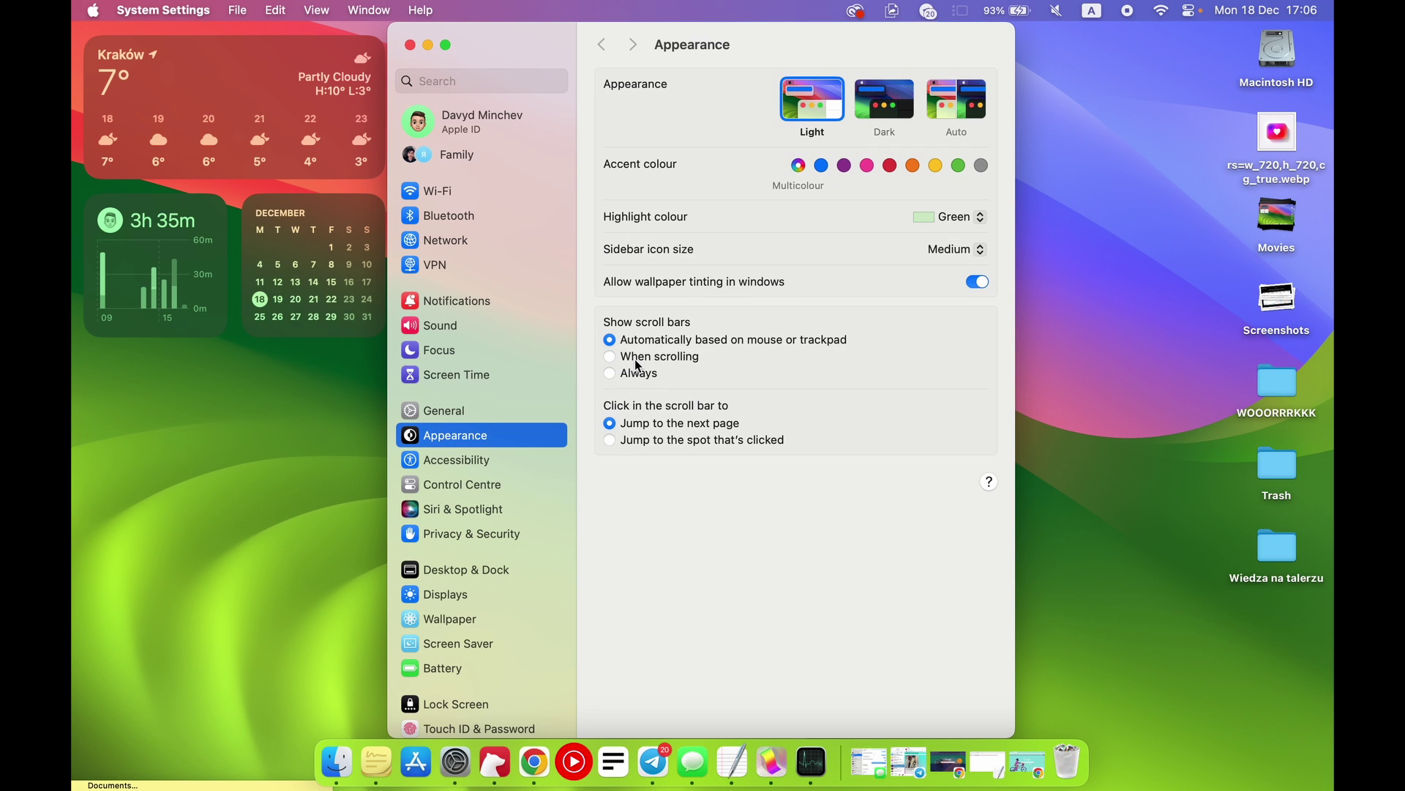
scroll(469, 440, "down", 2)
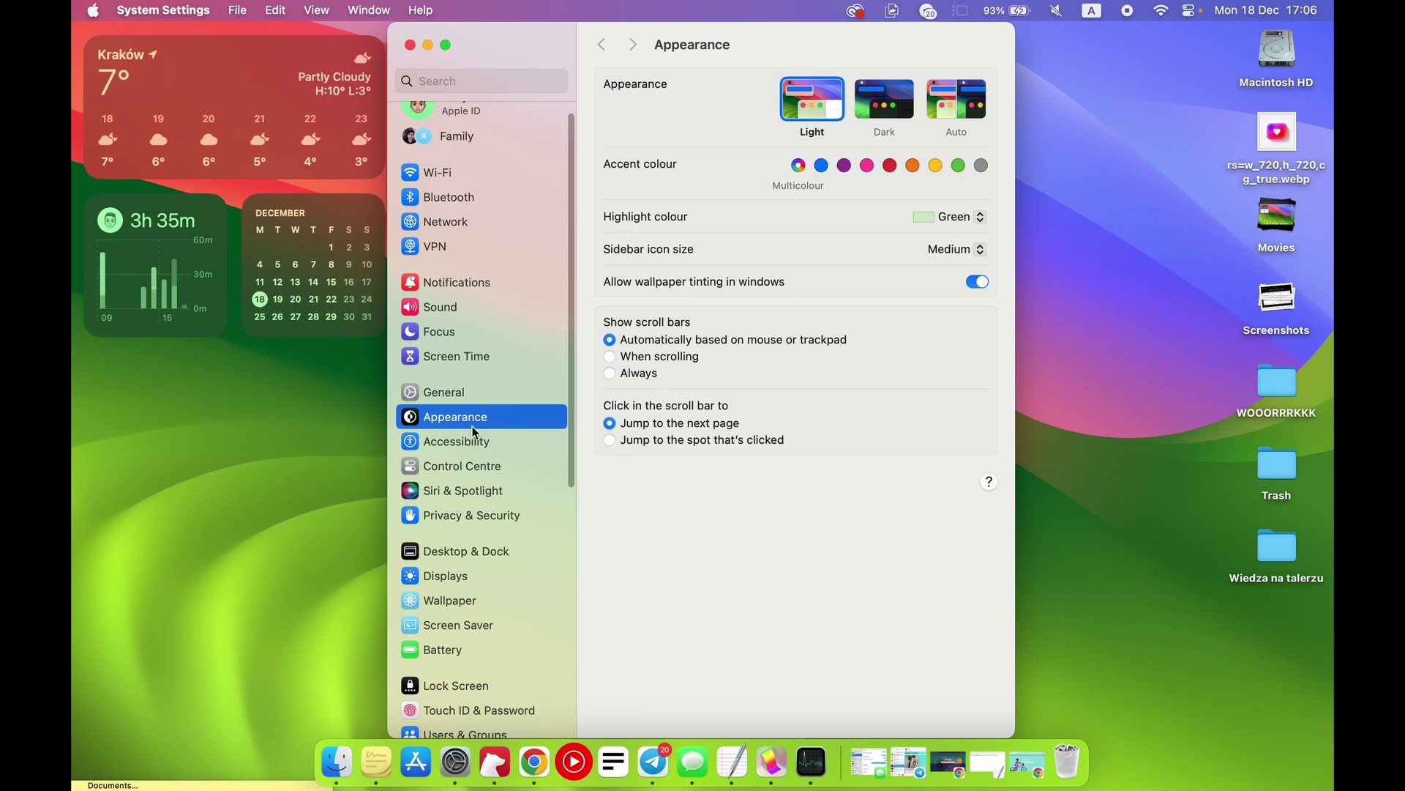
left_click(487, 551)
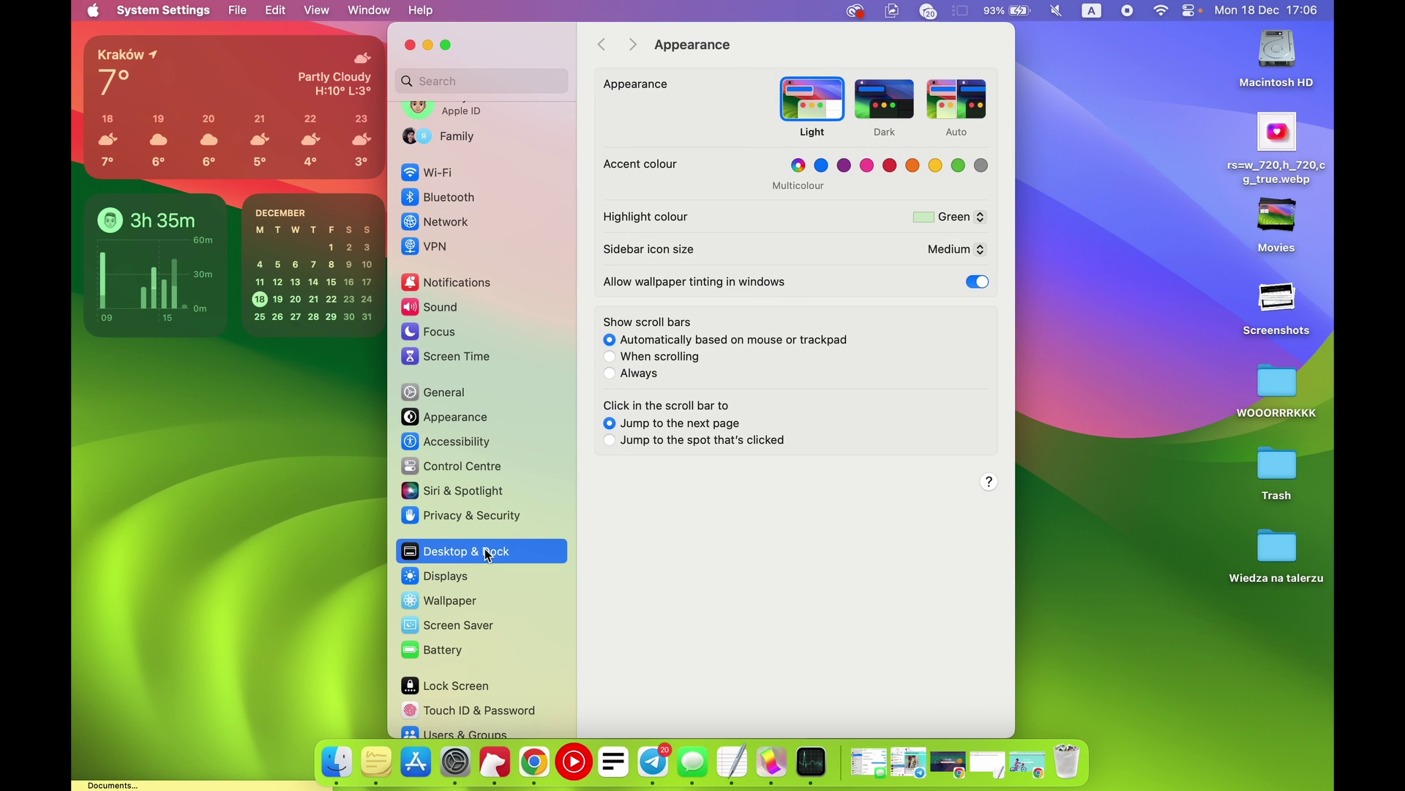
scroll(841, 413, "down", 10)
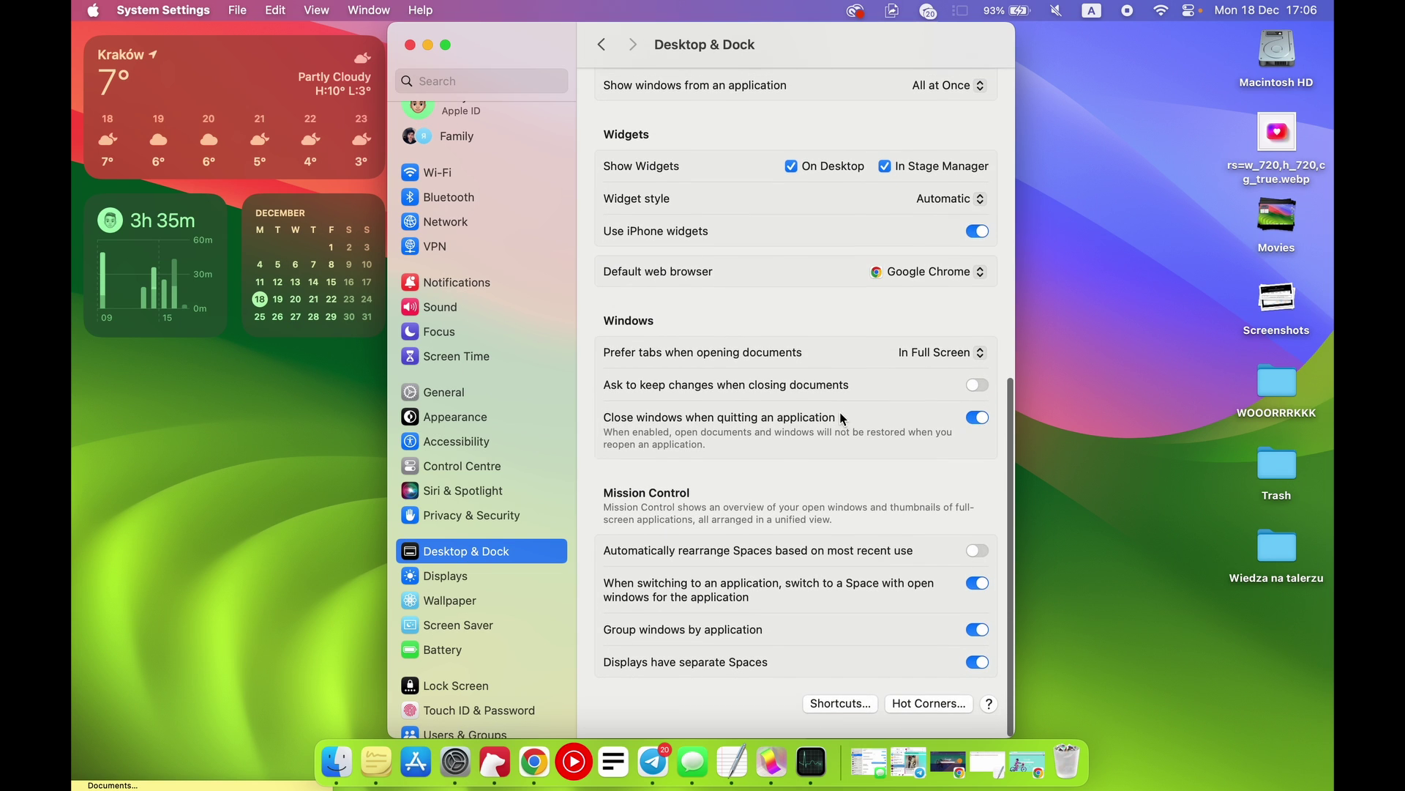
left_click(931, 708)
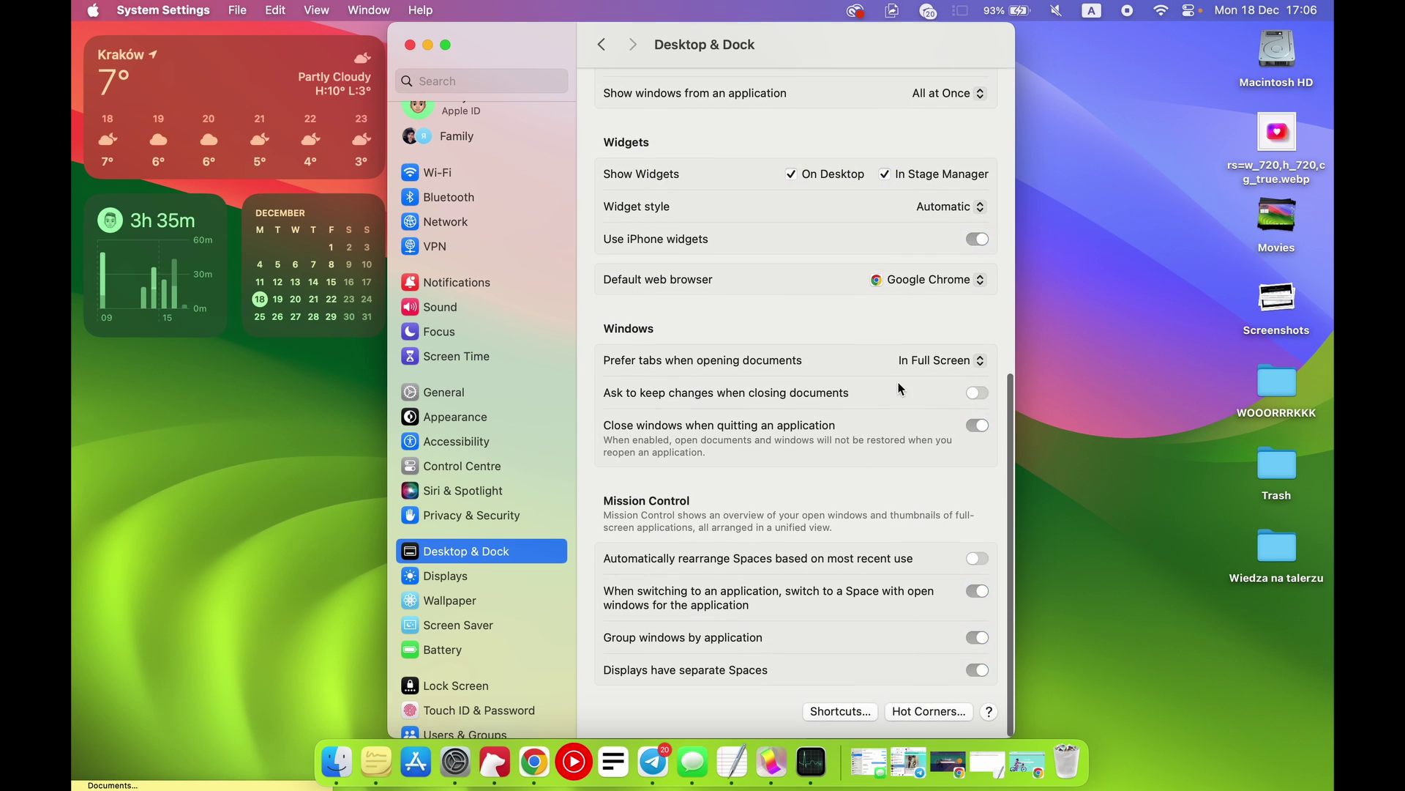
- Review the actions available for the top-left hot corner and test its Mission Control assignment
left_click(613, 331)
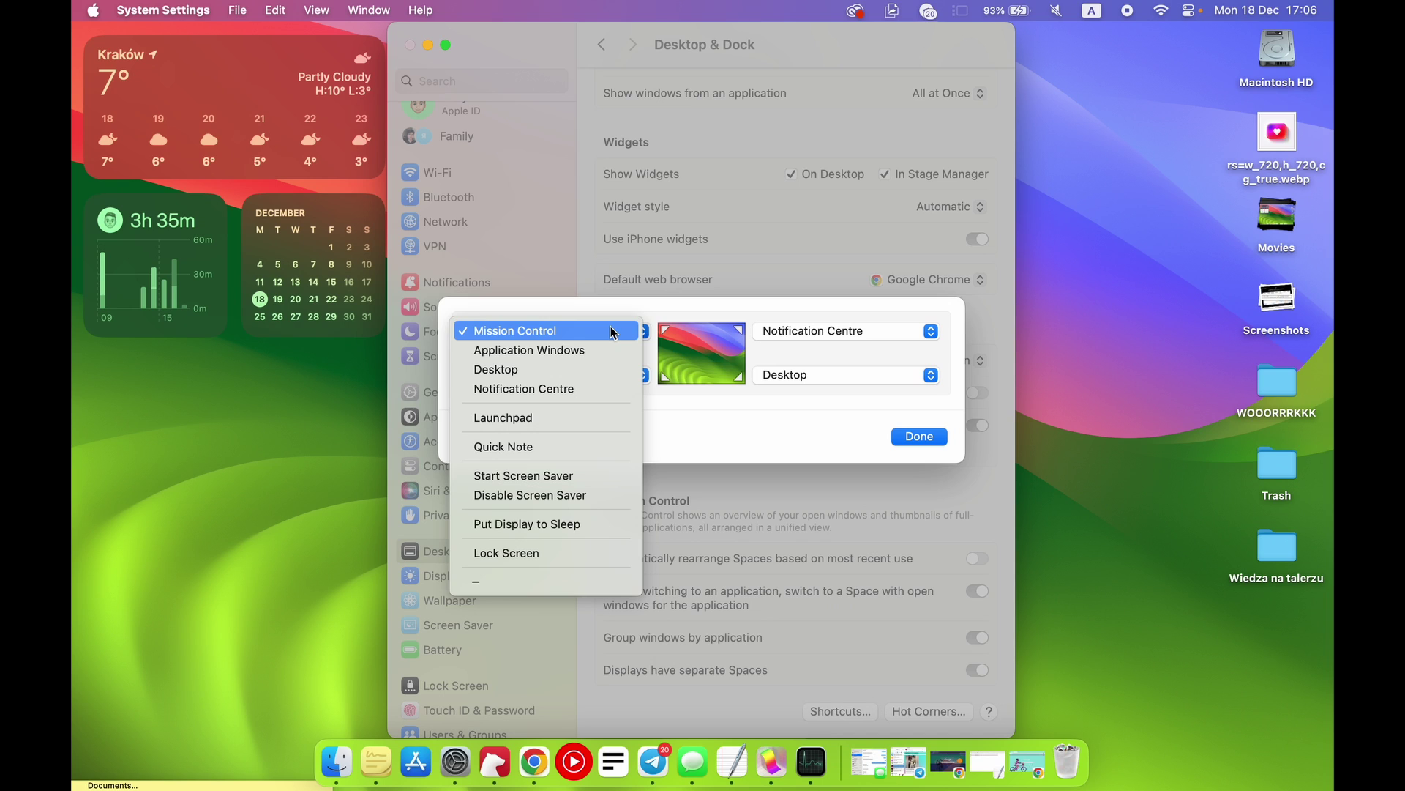
left_click(614, 331)
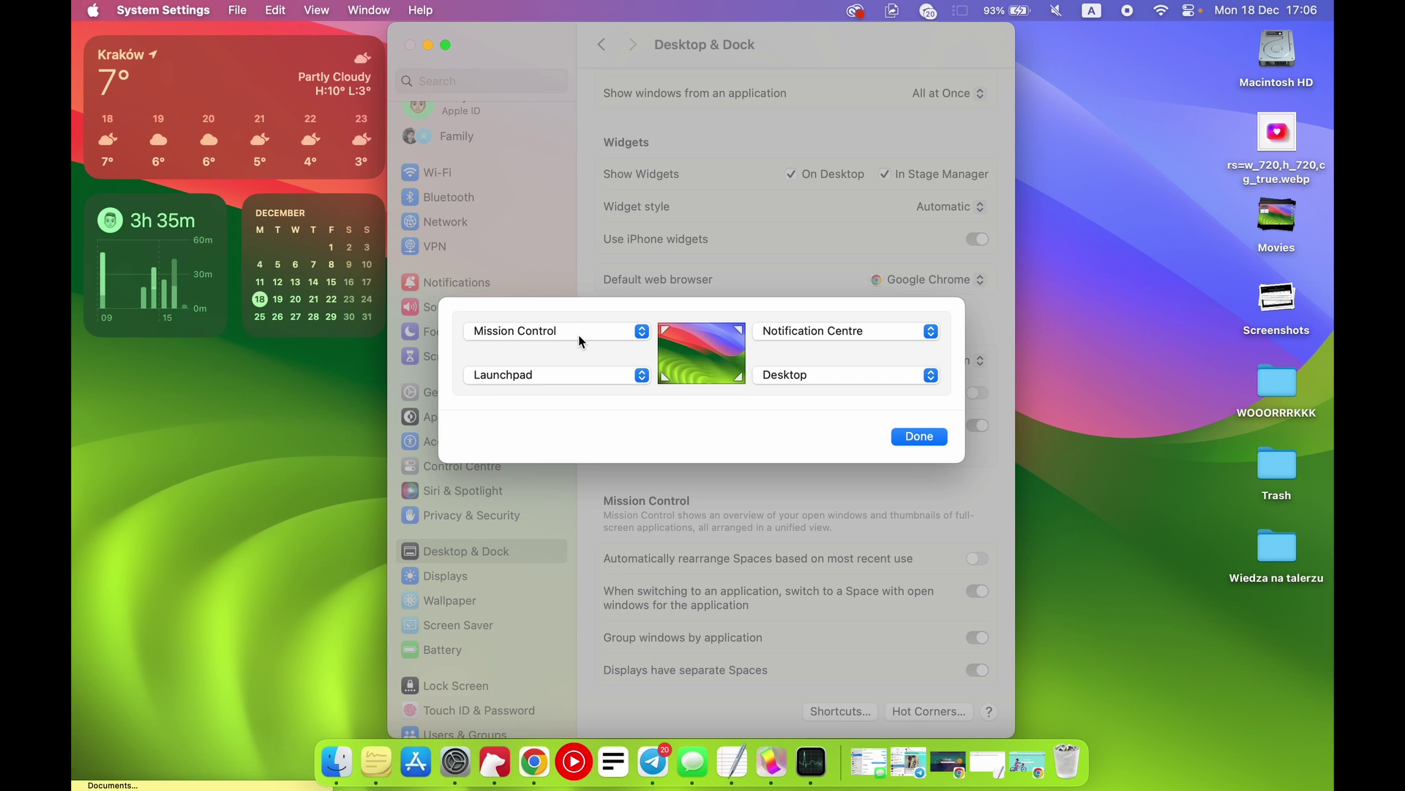
key("ctrl+Up")
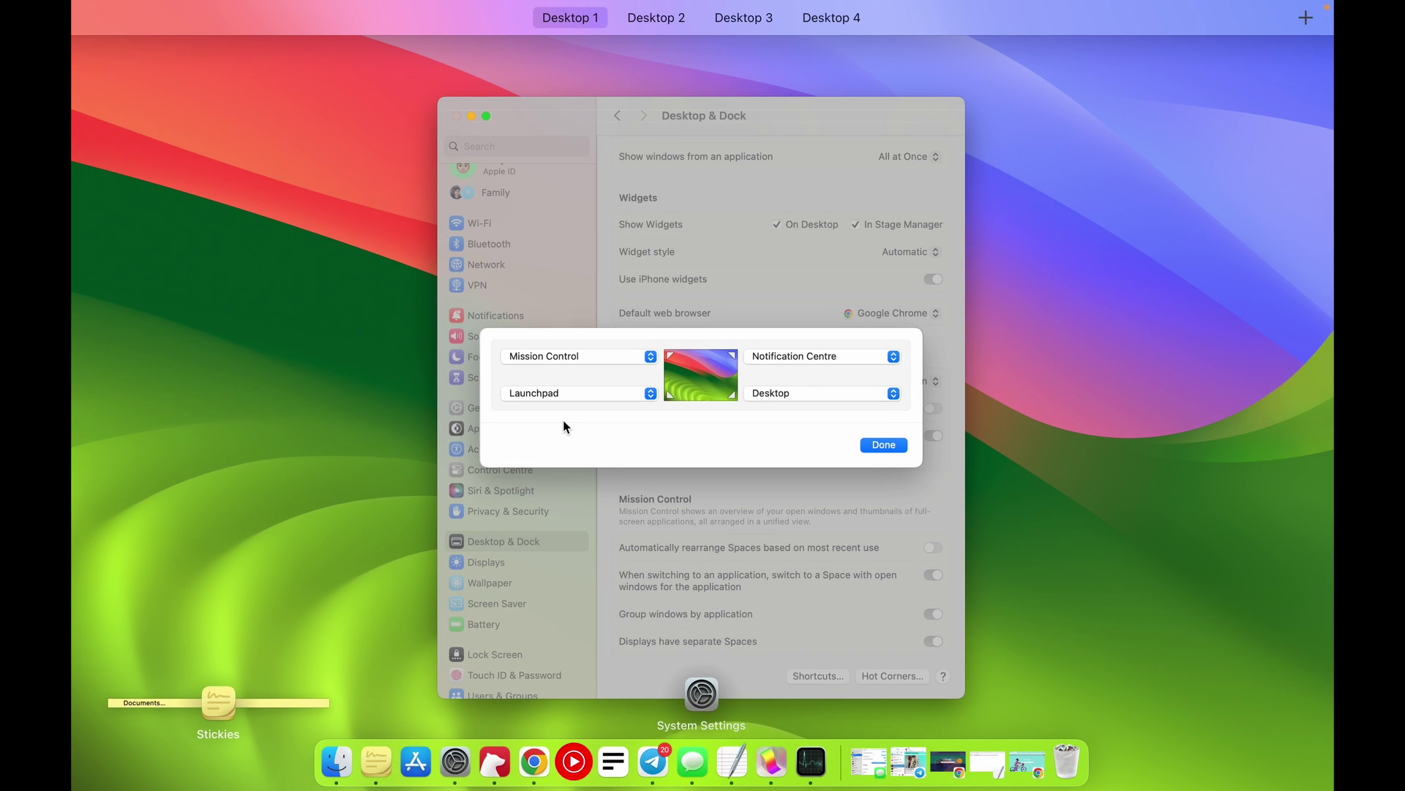
key("ctrl+Up")
key("ctrl+Up")
key("ctrl+Up")
key("ctrl+Up")
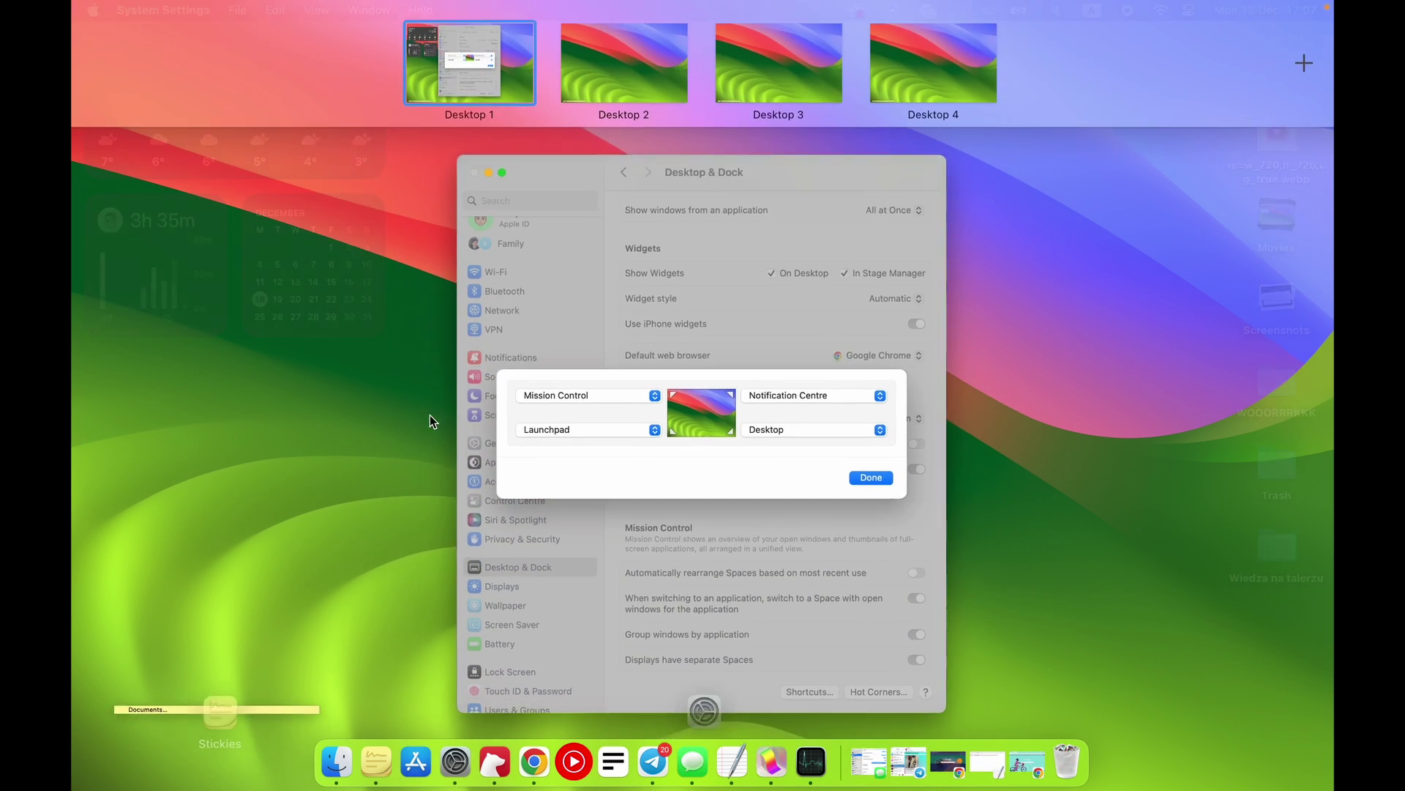
mouse_move(72, 0)
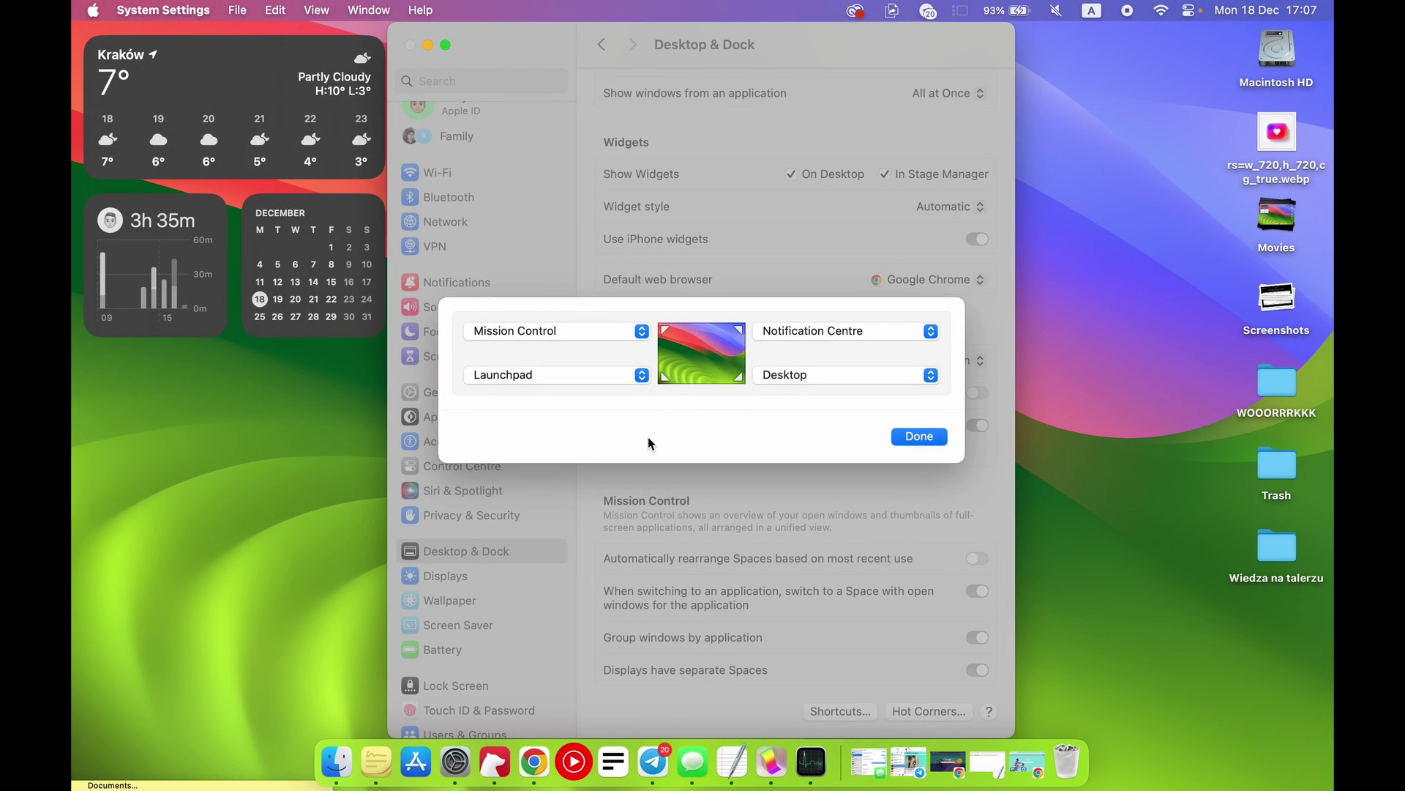
key("ctrl+Up")
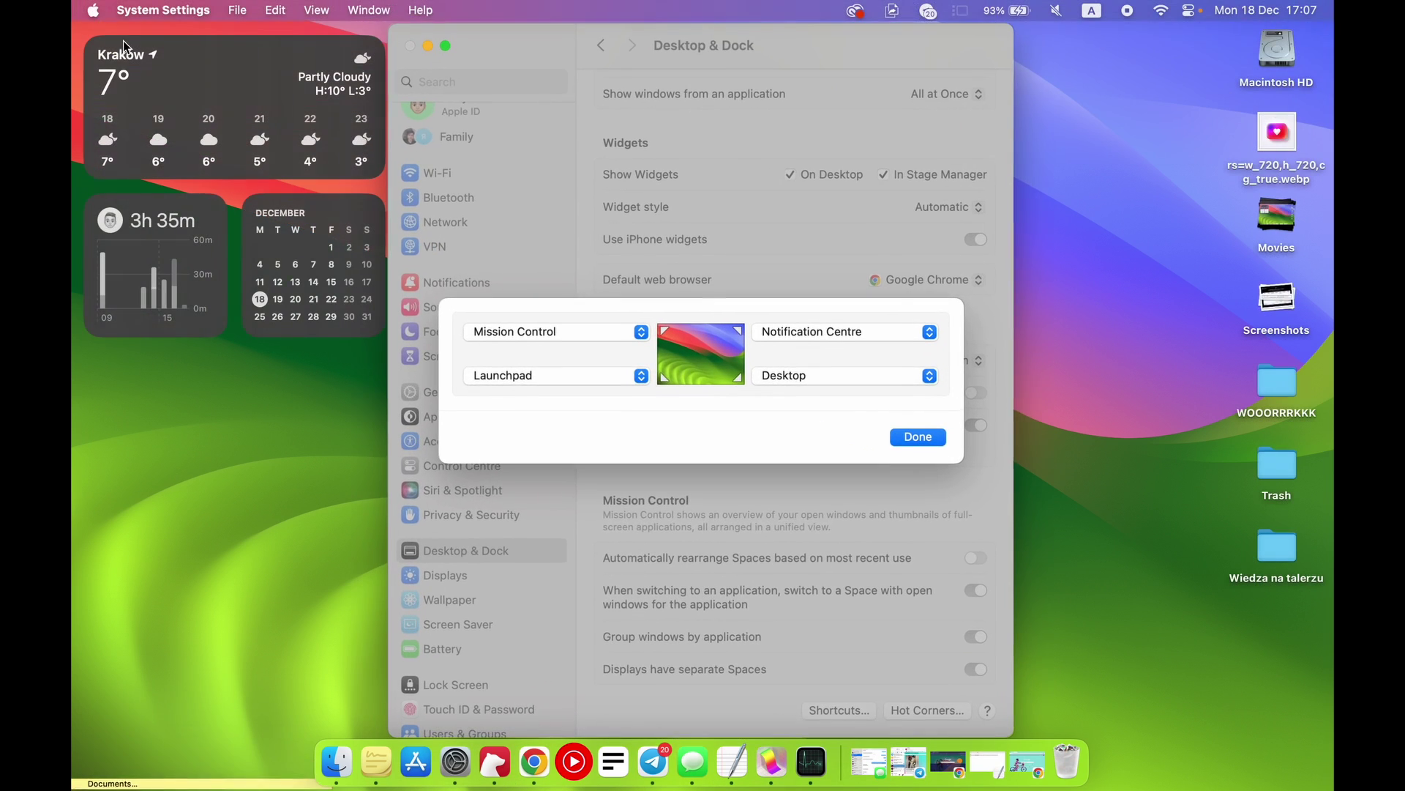
- Assign Application Windows to the top-left hot corner and trigger that corner
left_click(615, 332)
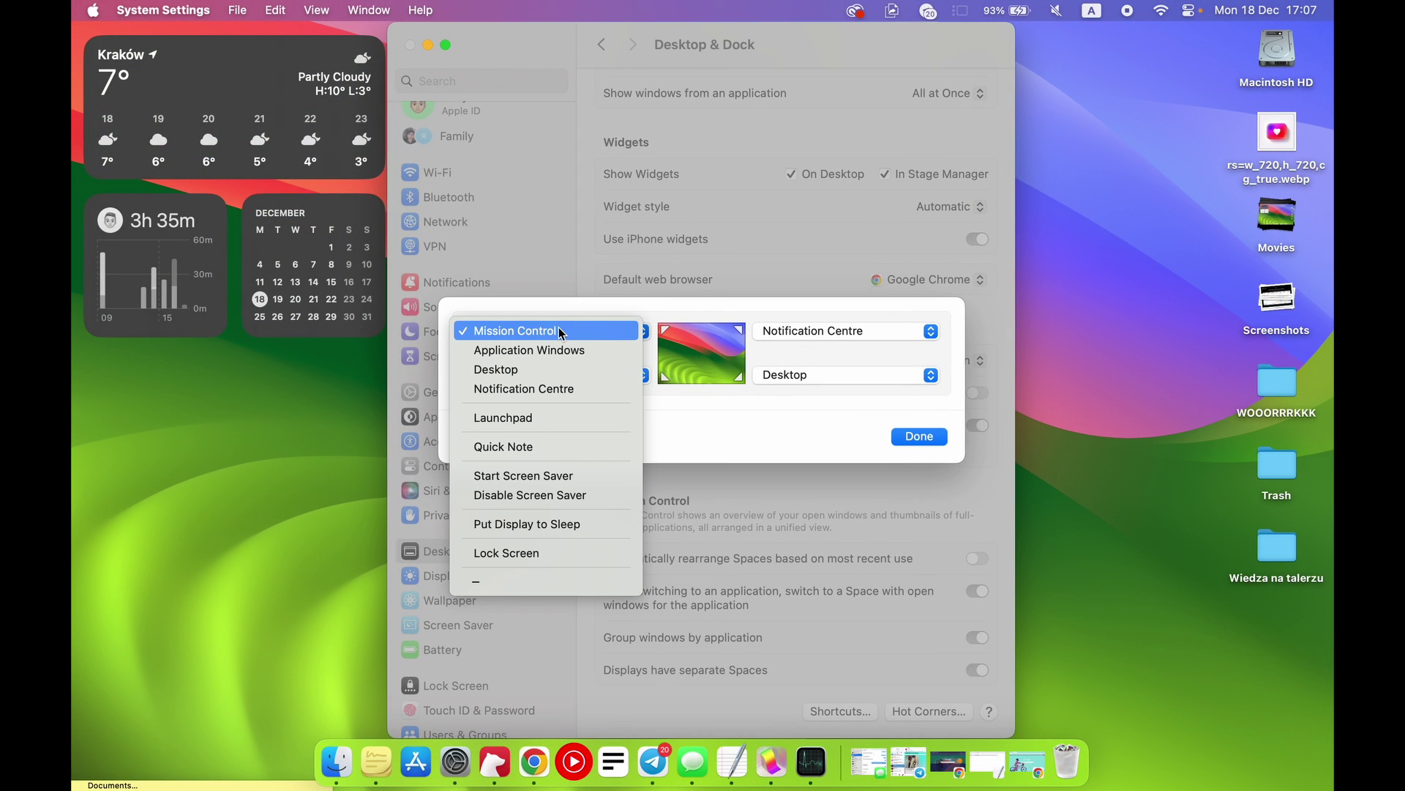
left_click(571, 349)
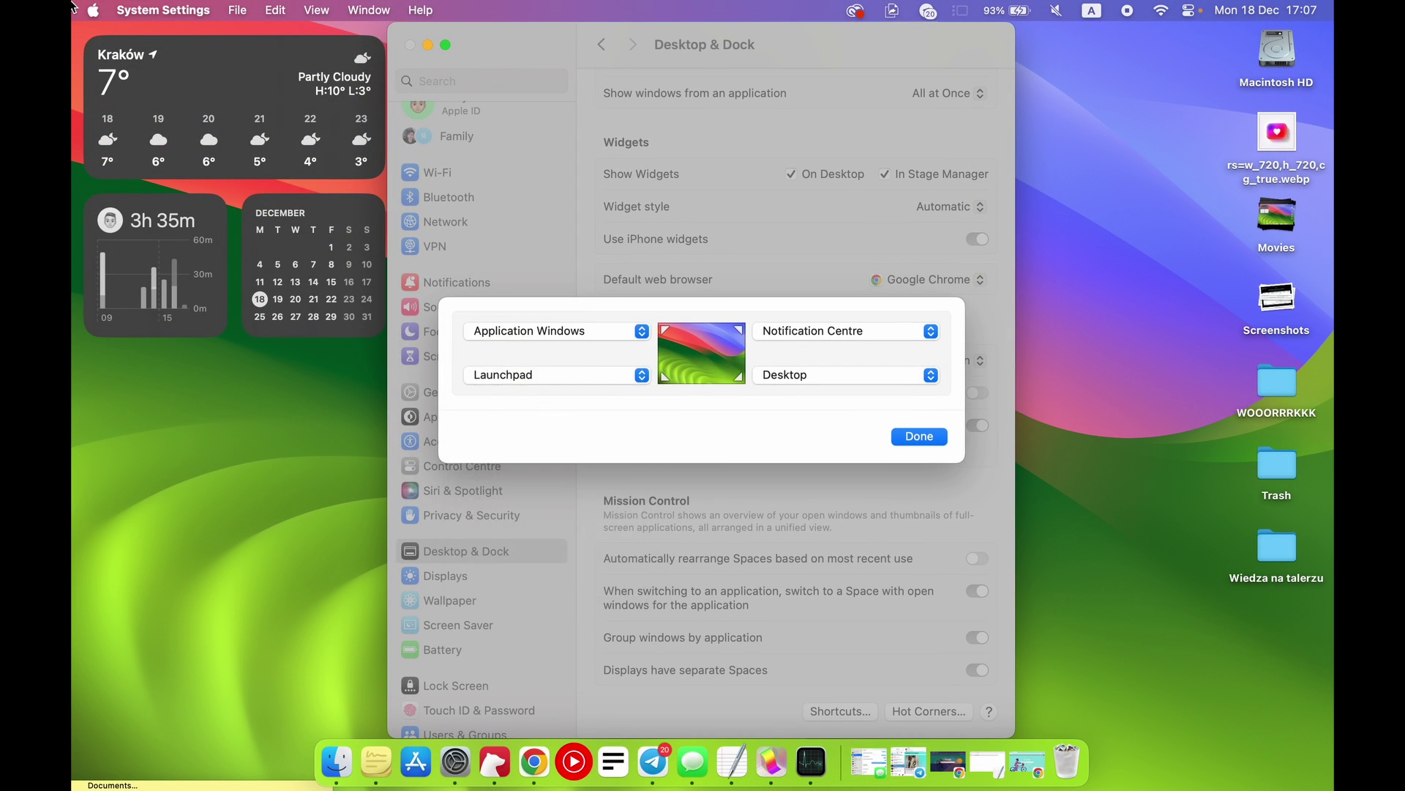
mouse_move(72, 3)
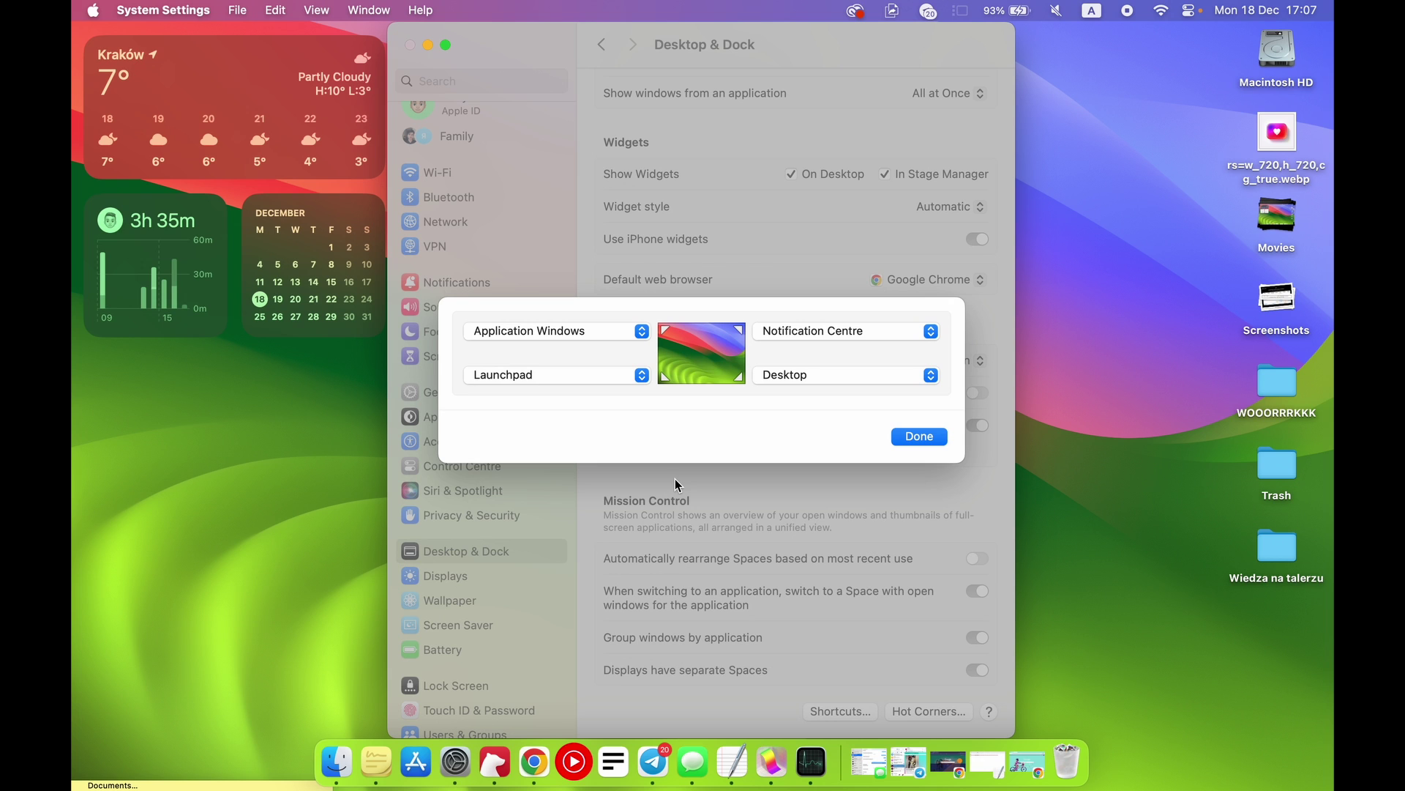
- Open three Google Chrome windows, each with a different browser profile
right_click(533, 765)
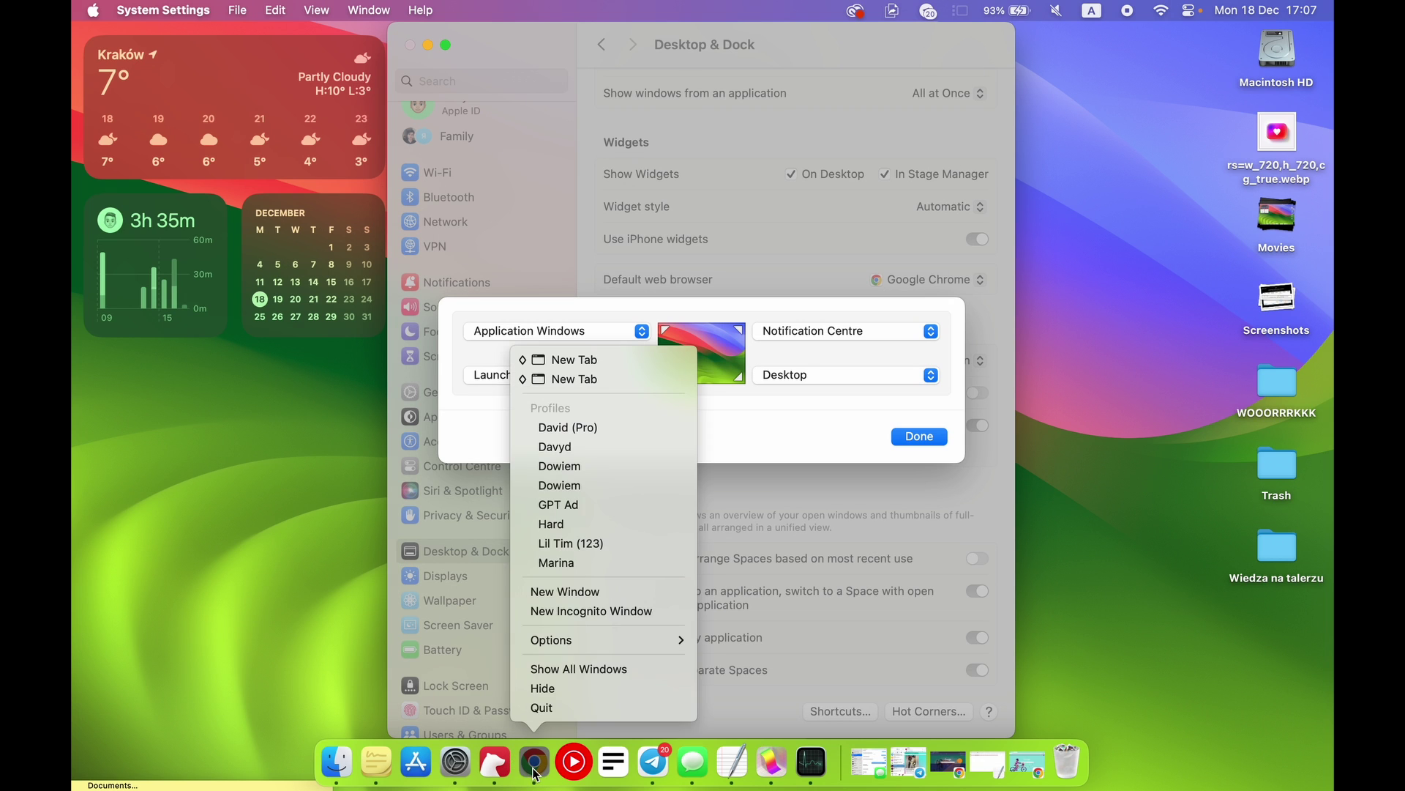
left_click(618, 427)
right_click(556, 765)
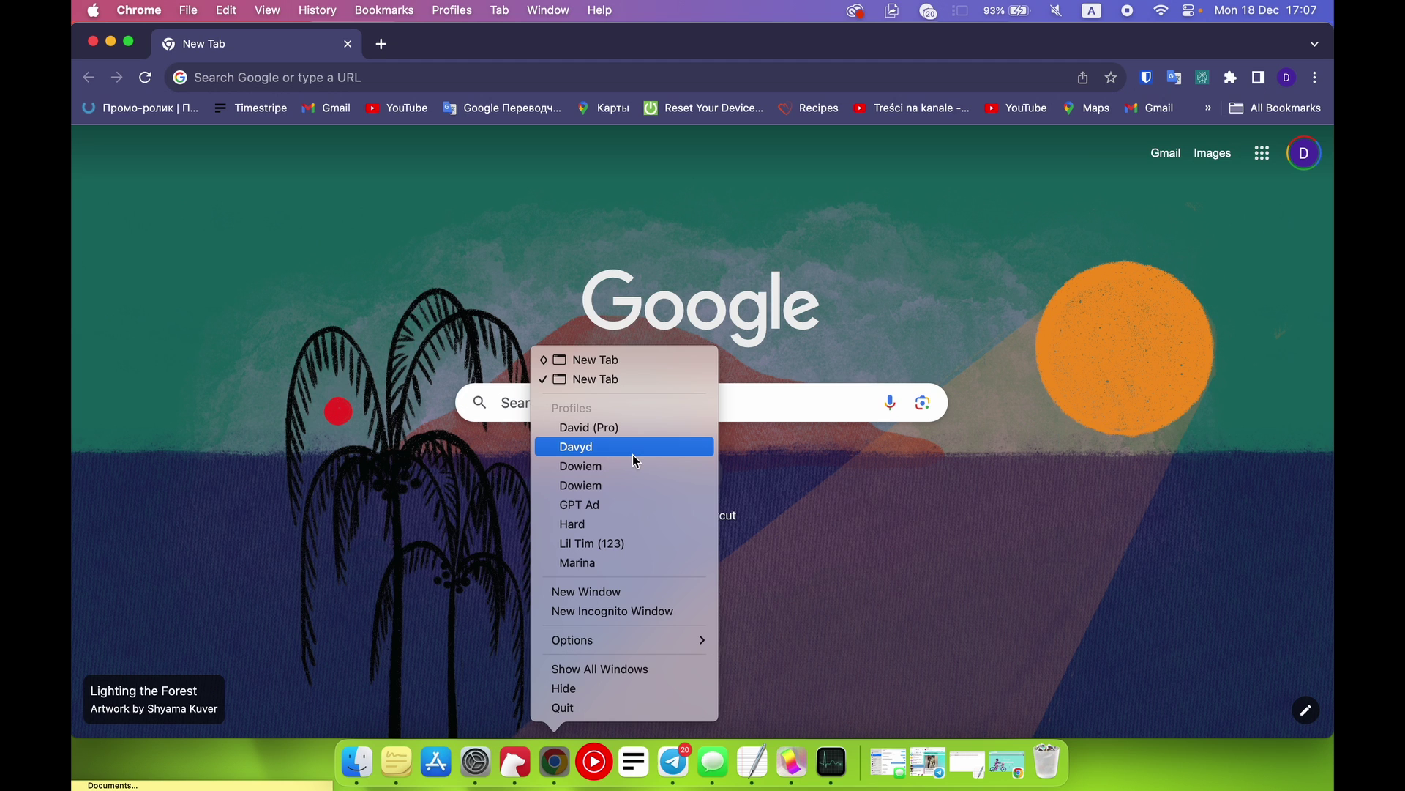
left_click(630, 464)
right_click(555, 761)
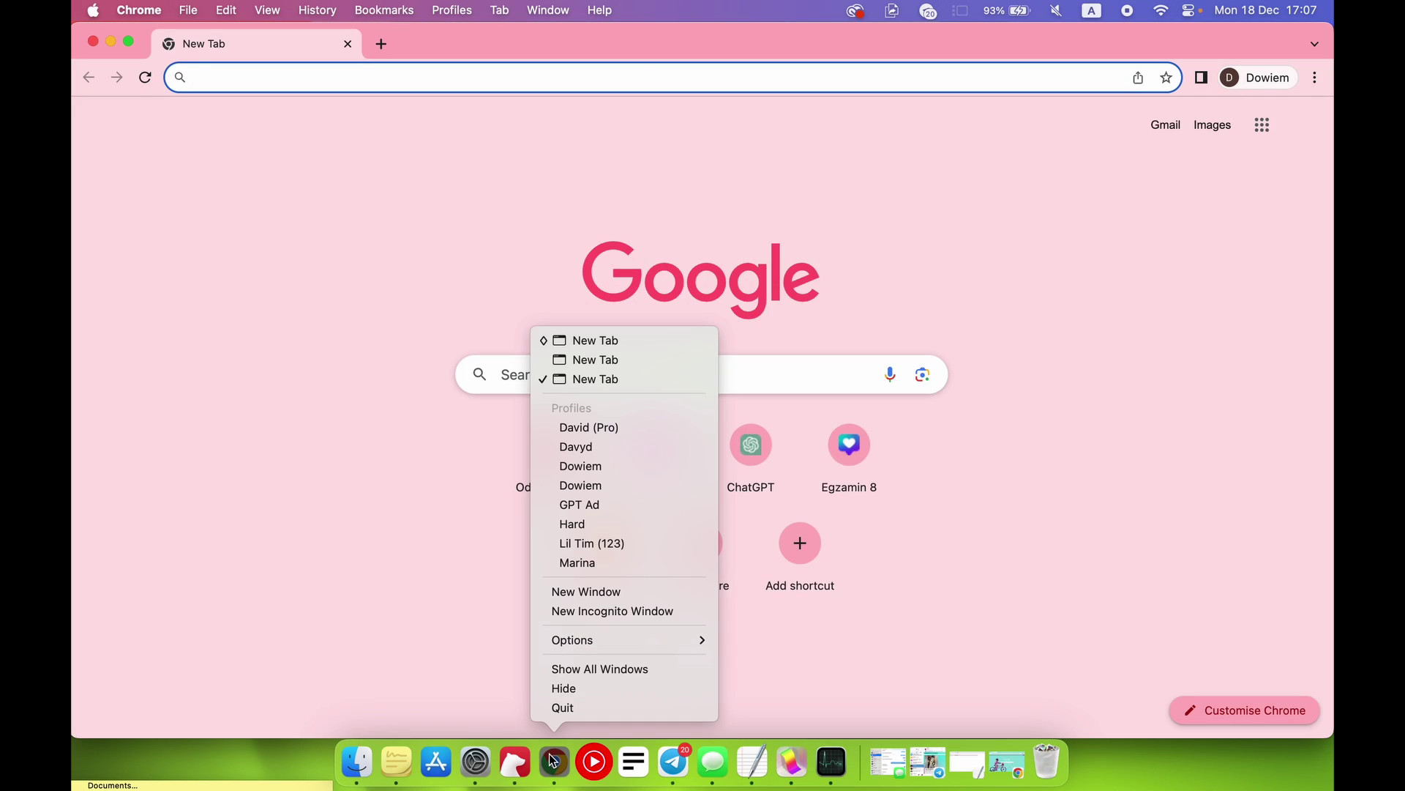
left_click(658, 505)
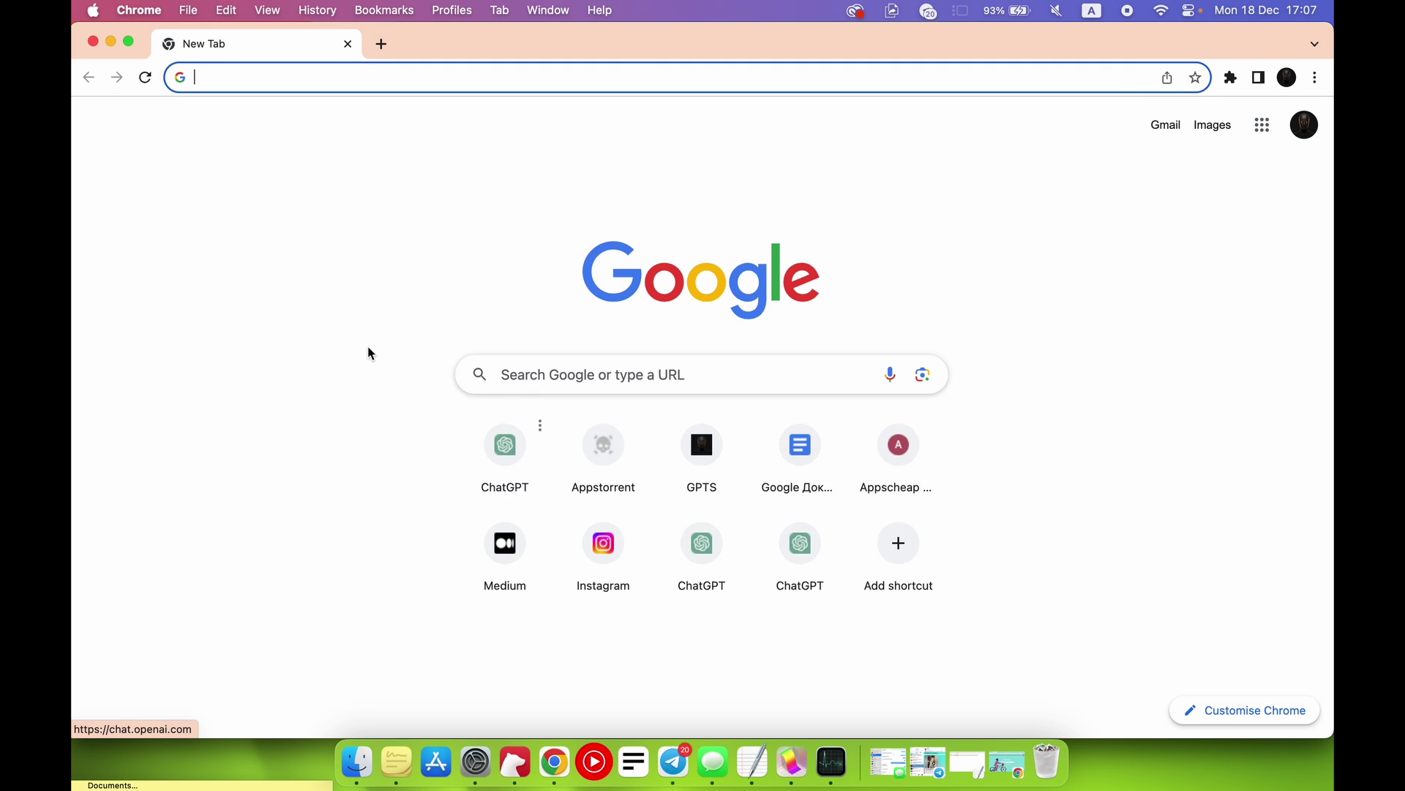
- Display all open Chrome windows with the Application Windows hot corner and return to the front window
key("ctrl+Up")
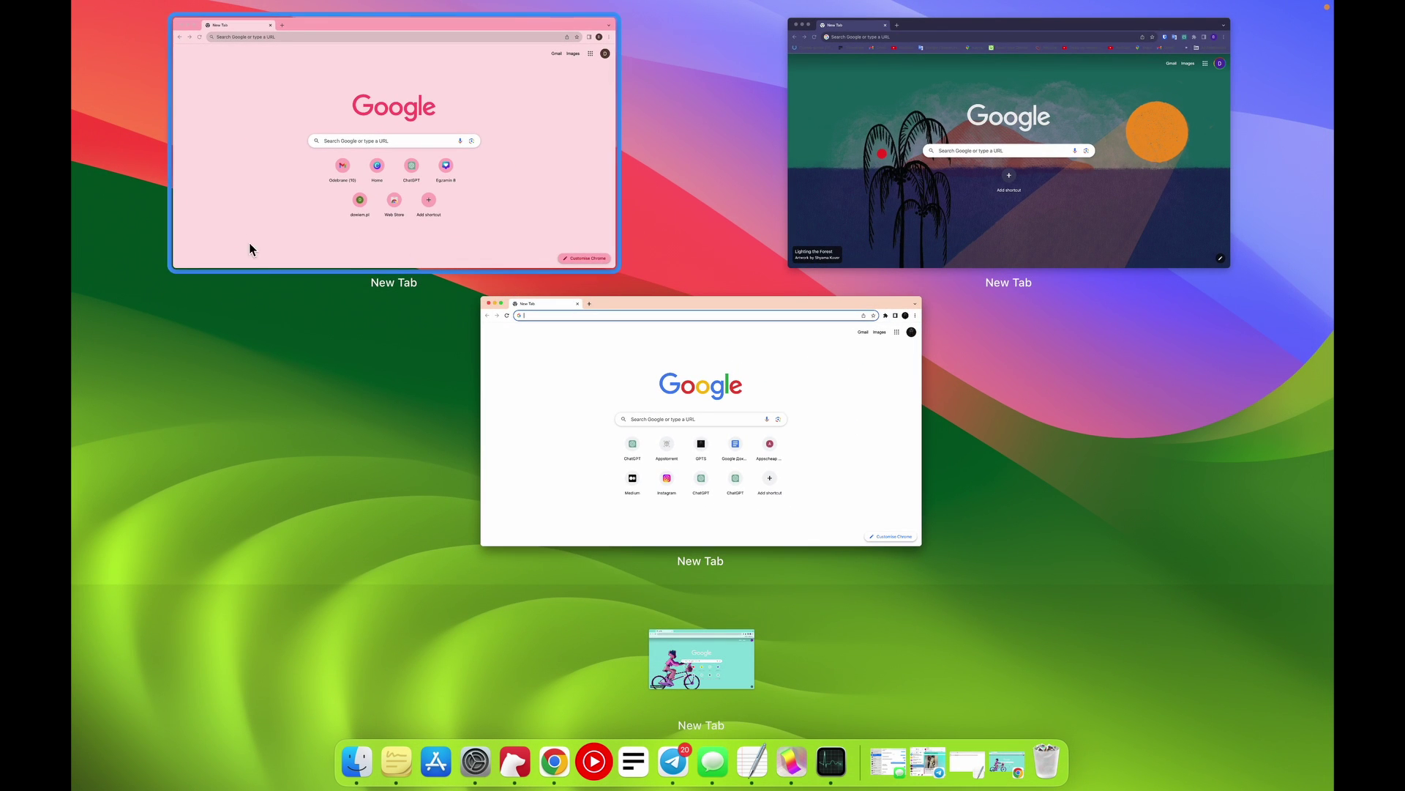
left_click(532, 500)
key("ctrl+Up")
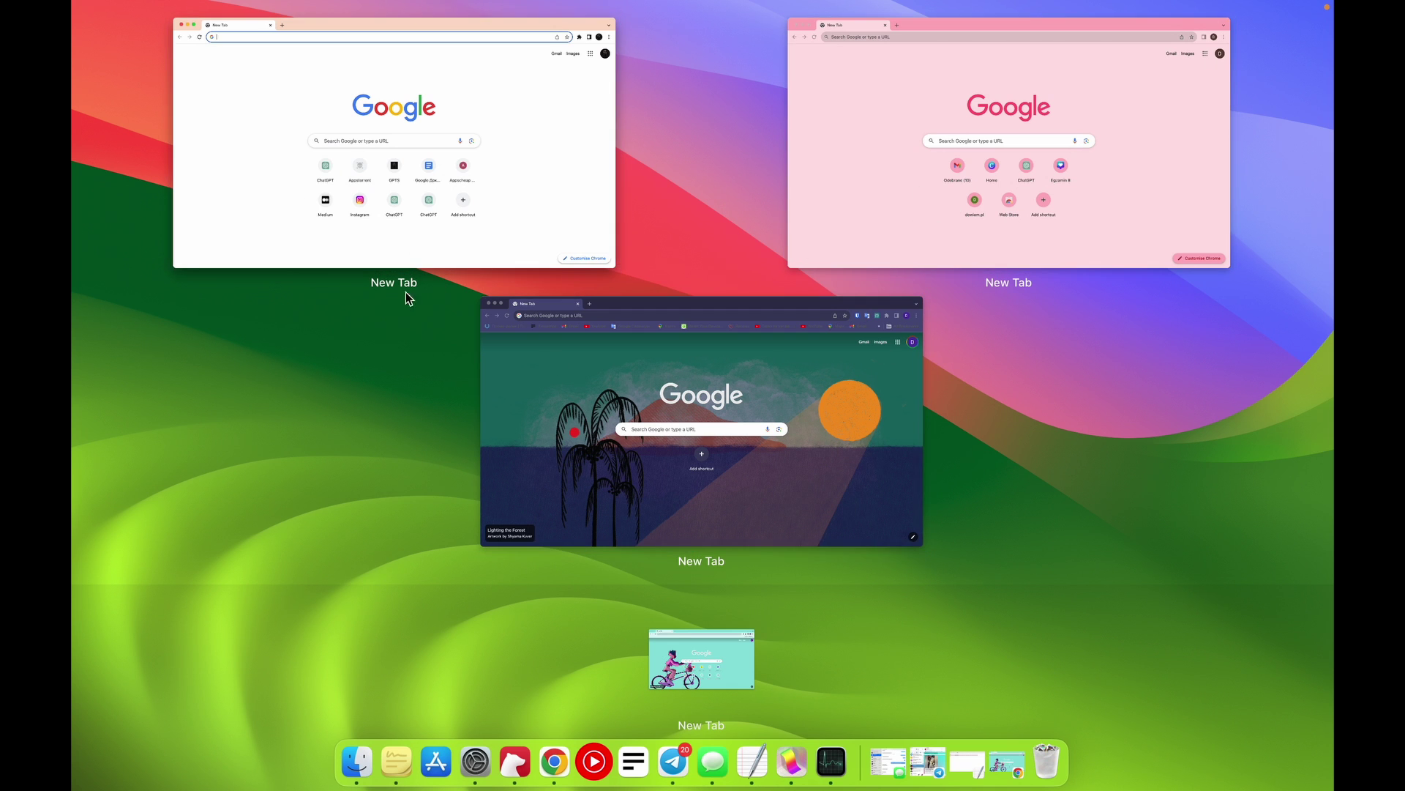
left_click(338, 566)
- Switch back to System Settings and review the bottom-left hot corner's actions, keeping Launchpad selected
left_click(472, 780)
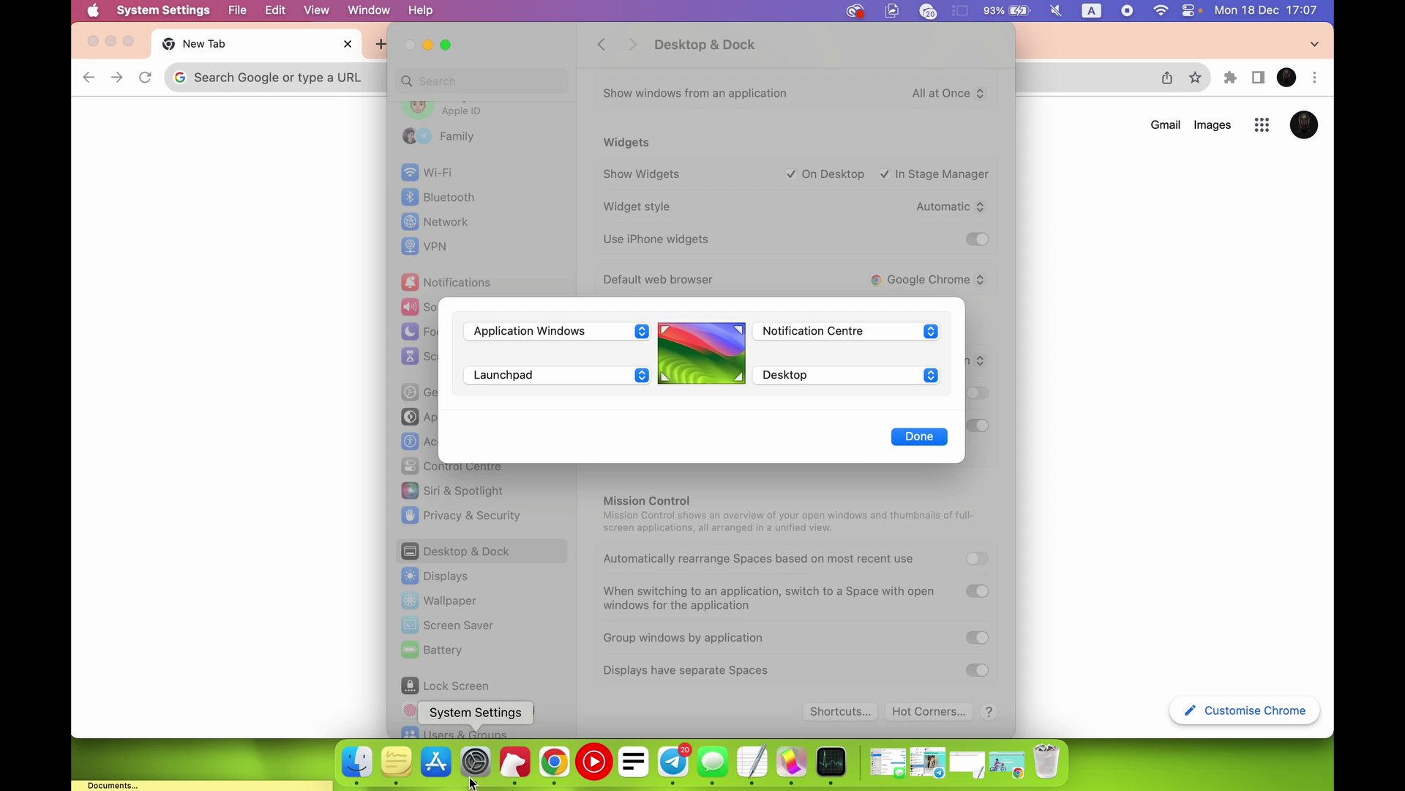
left_click(619, 382)
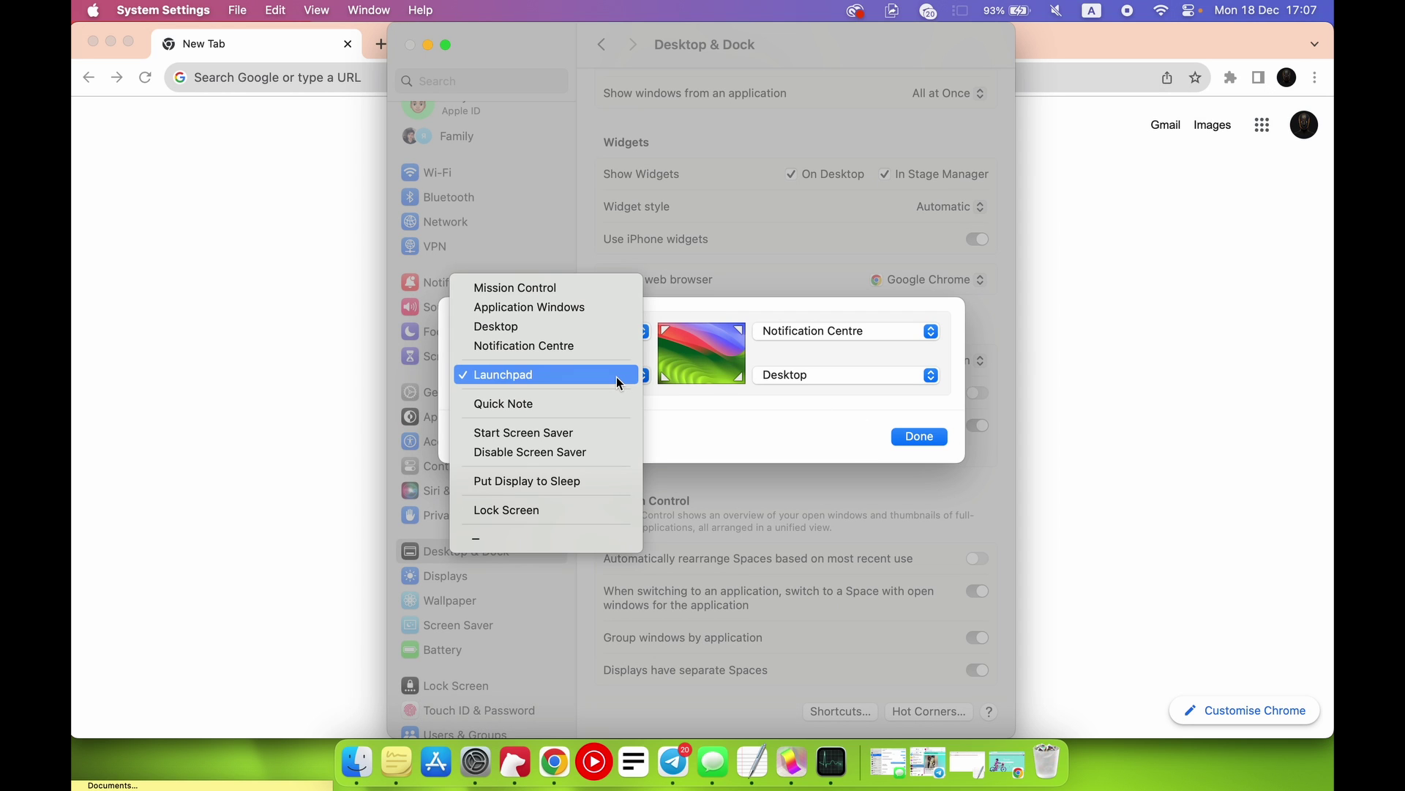
left_click(616, 376)
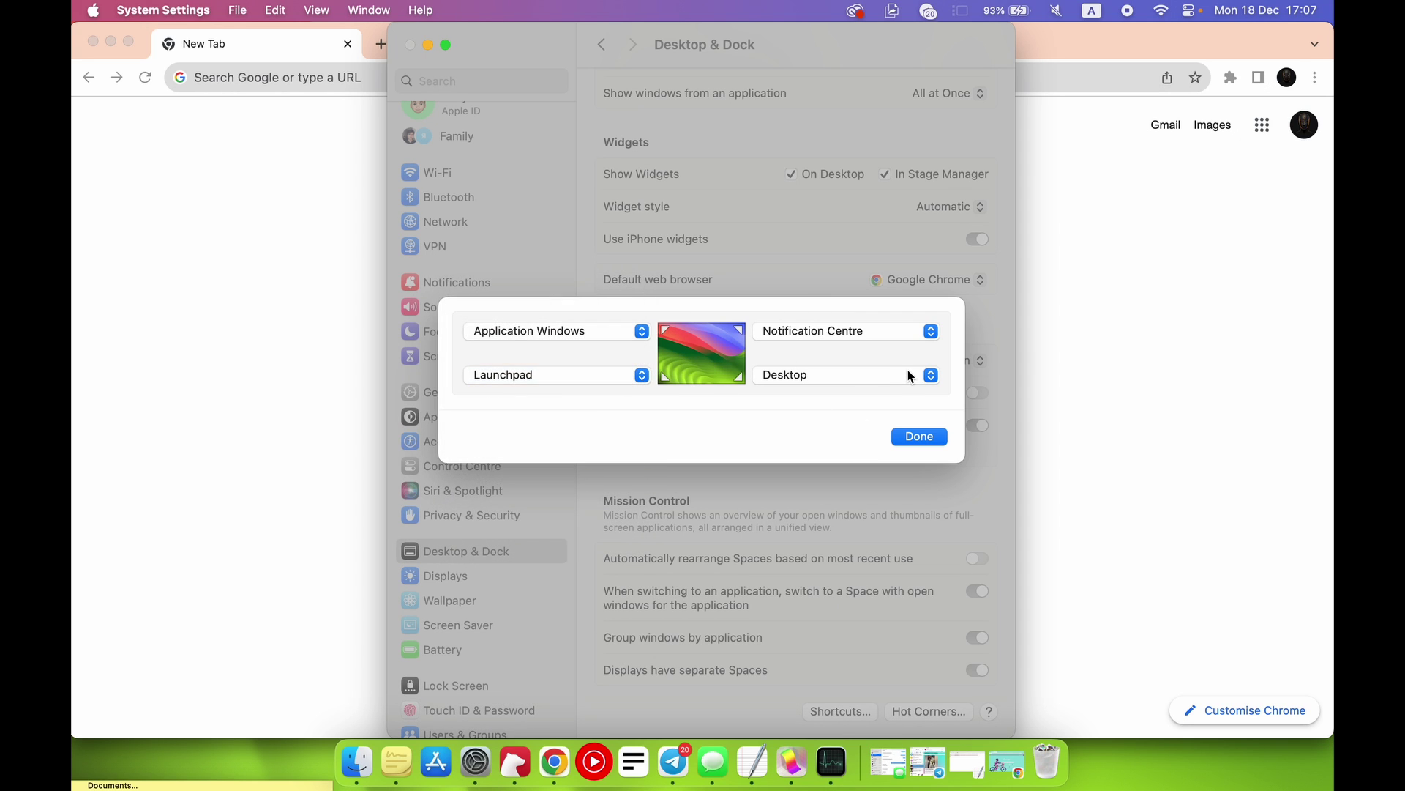
- Assign Put Display to Sleep to the bottom-right hot corner and save the hot corner settings
left_click(910, 375)
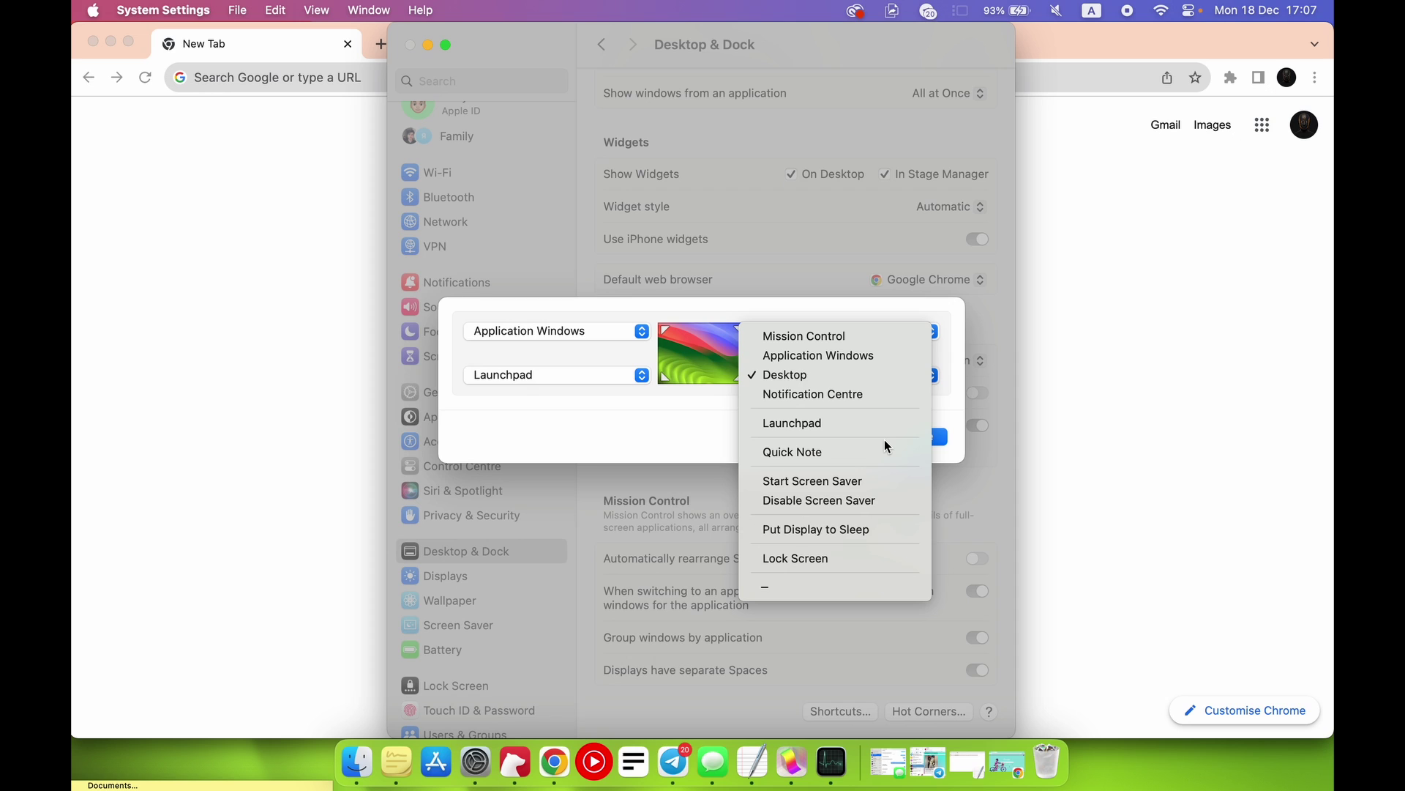
left_click(863, 530)
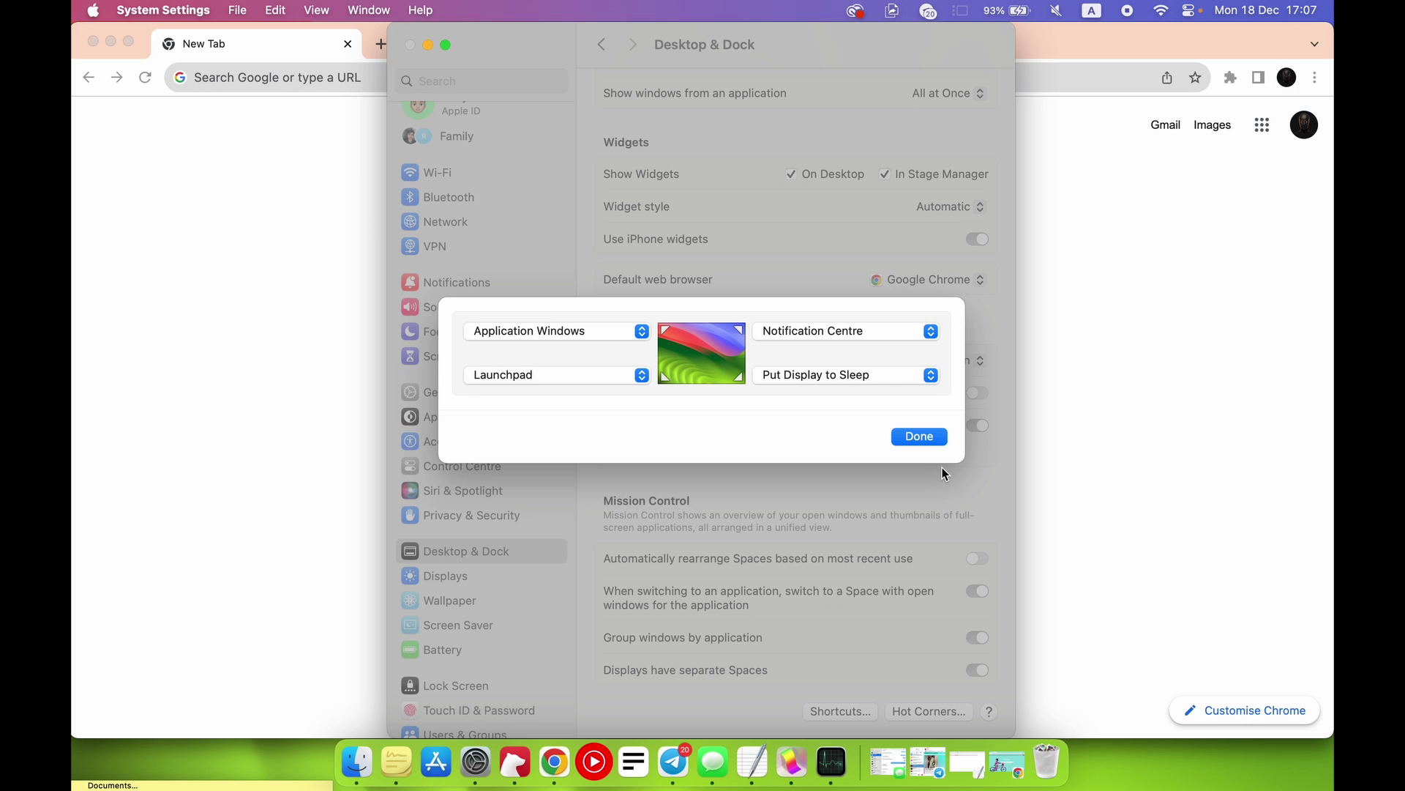
left_click(929, 439)
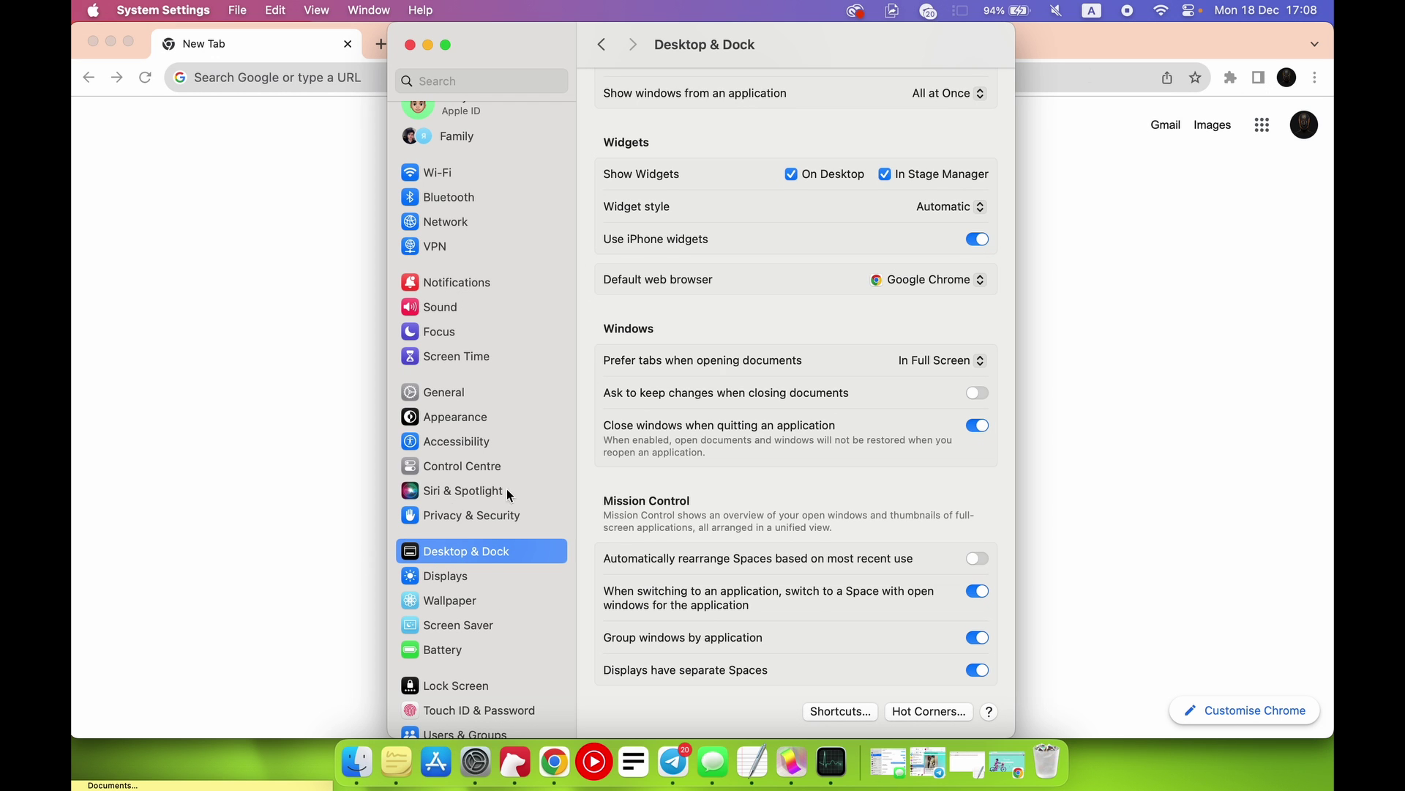
- Reopen the hot corner settings, choose Start Screen Saver for the bottom-right corner, and close System Settings
scroll(726, 573, "up", 5)
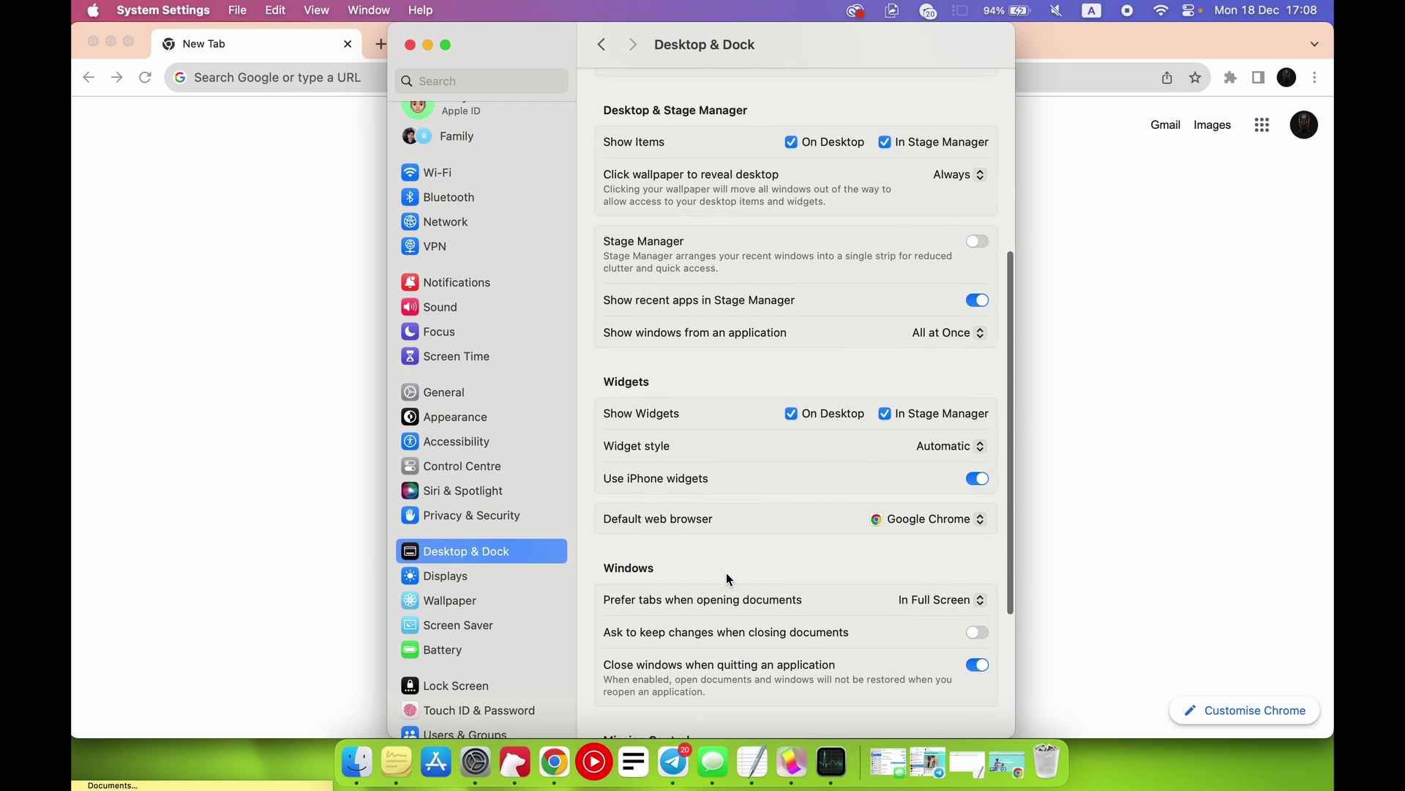
scroll(727, 573, "down", 5)
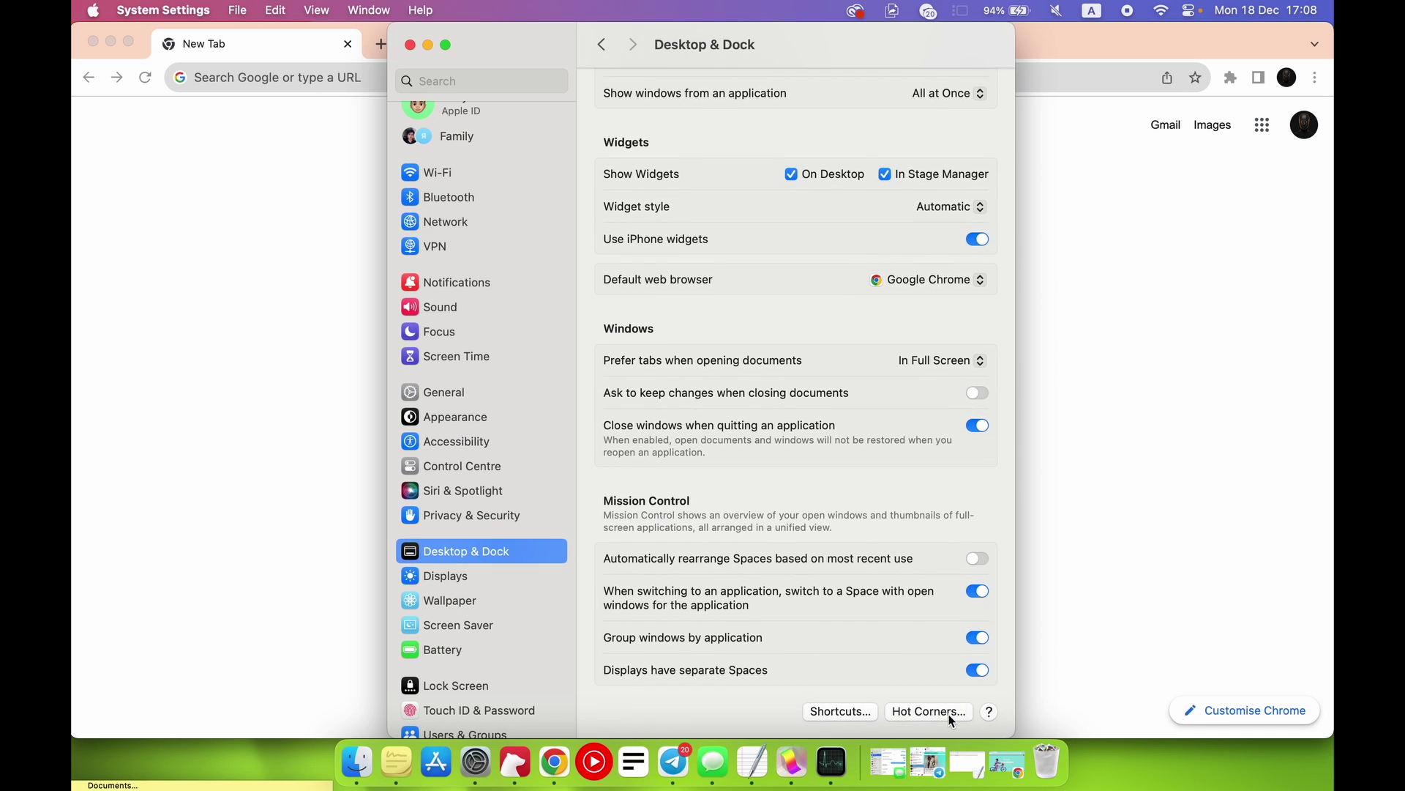
left_click(929, 712)
left_click(877, 389)
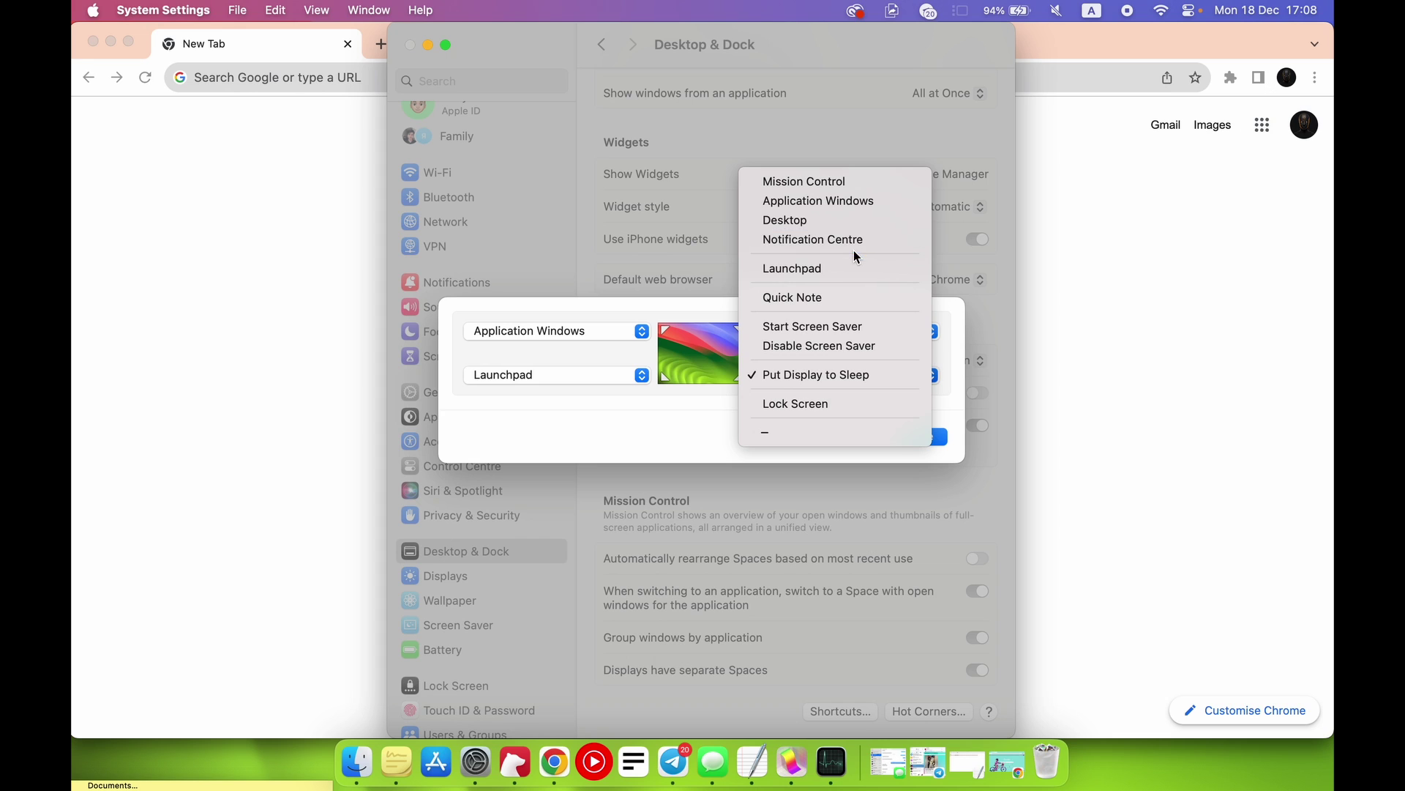
left_click(899, 328)
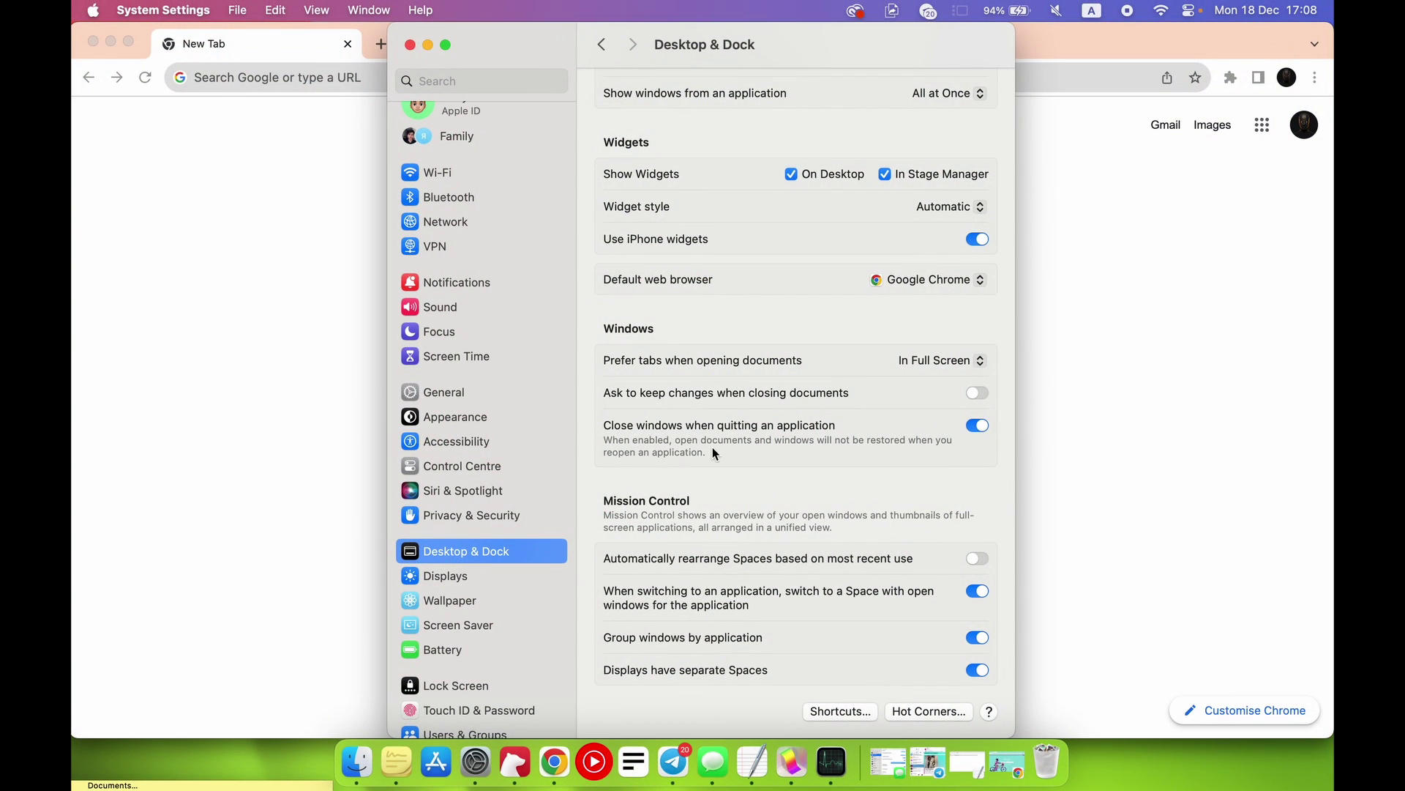
scroll(713, 447, "down", 2)
left_click(412, 44)
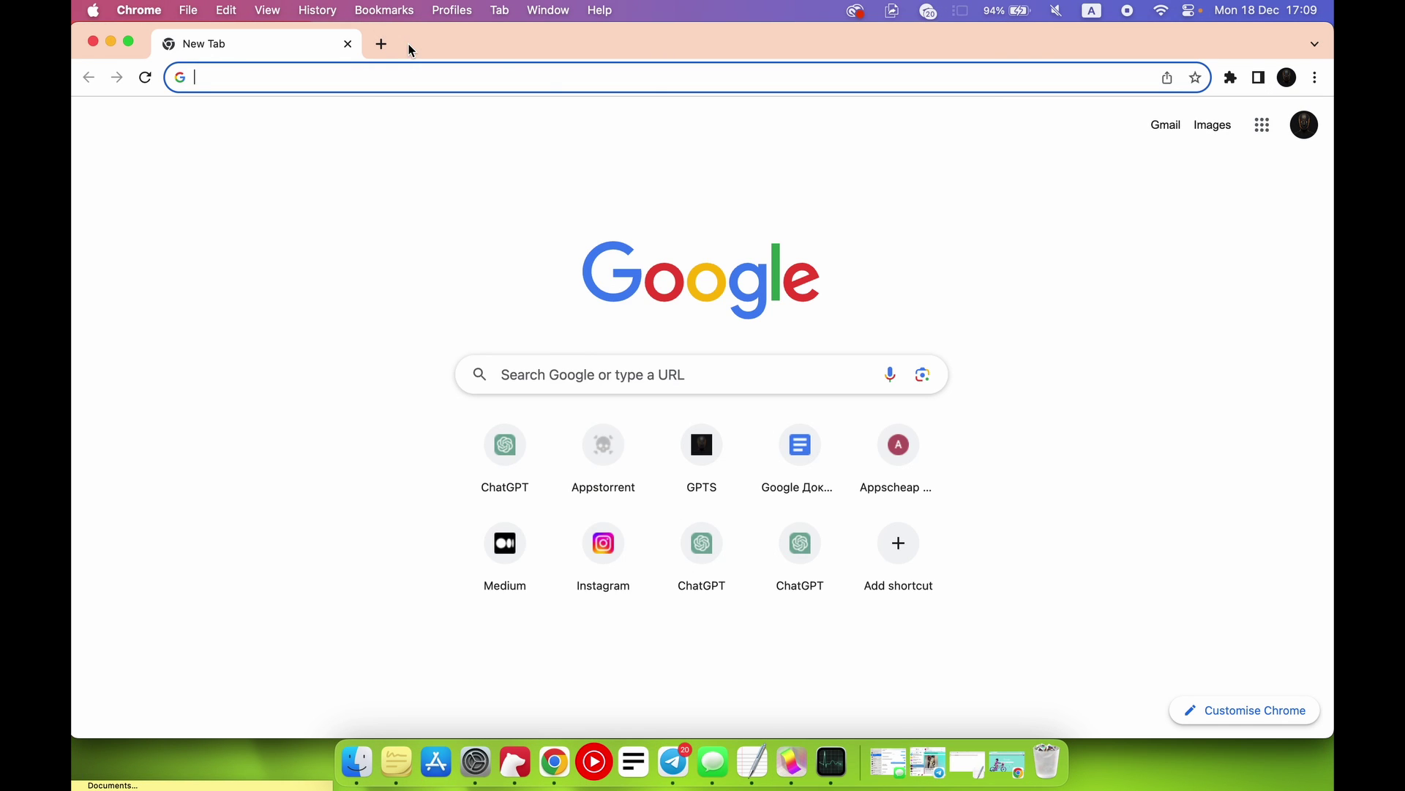